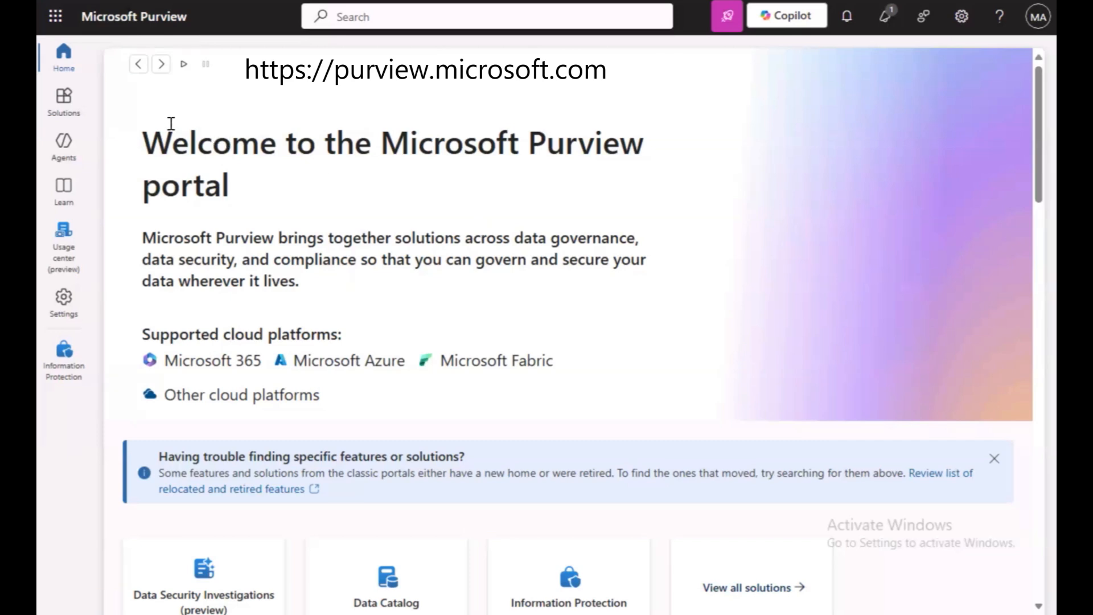
Step: Open the sensitive info types list among the classifiers of the Information Protection solution
click(64, 112)
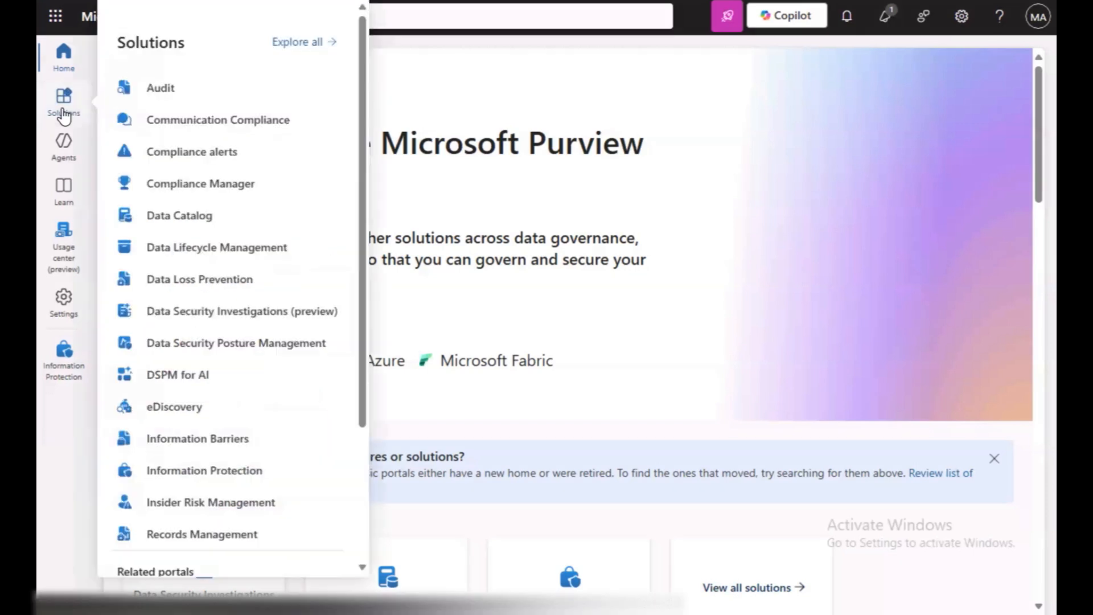
scroll(239, 479, down, 3)
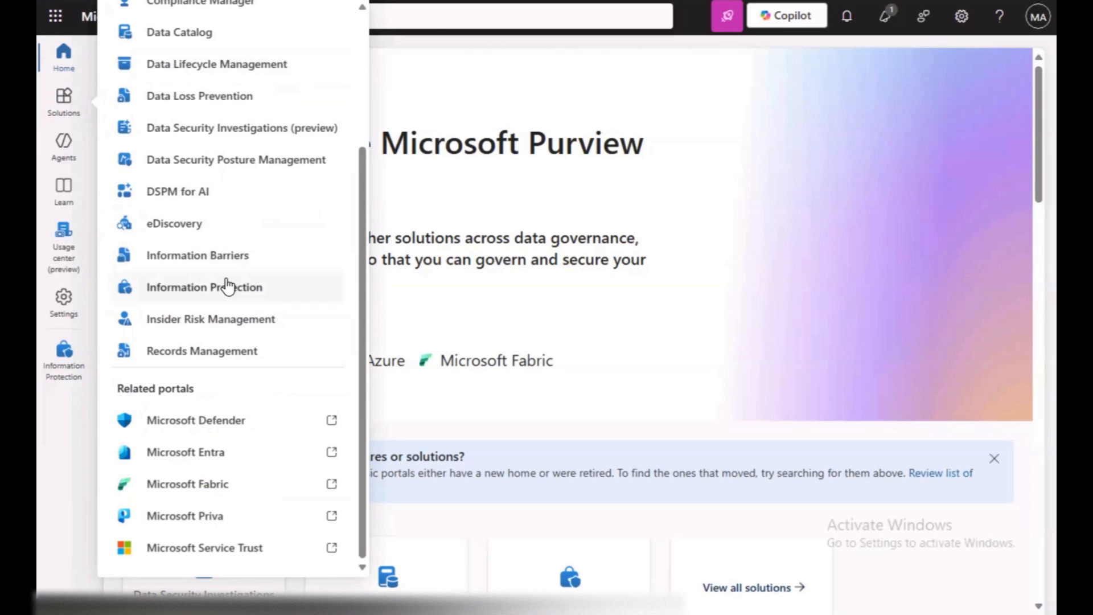
click(227, 286)
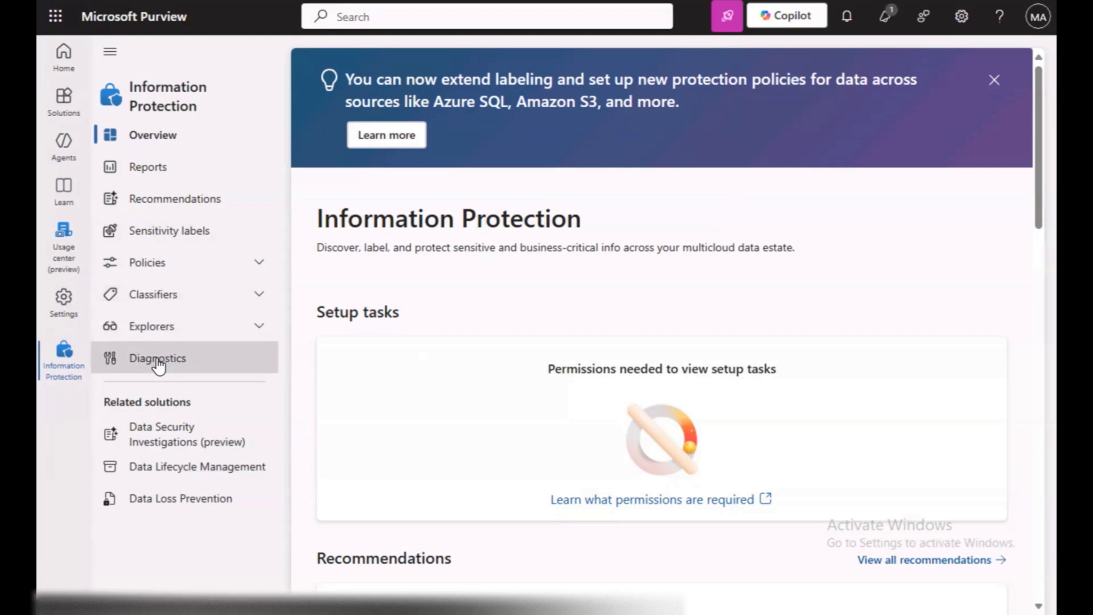
click(263, 296)
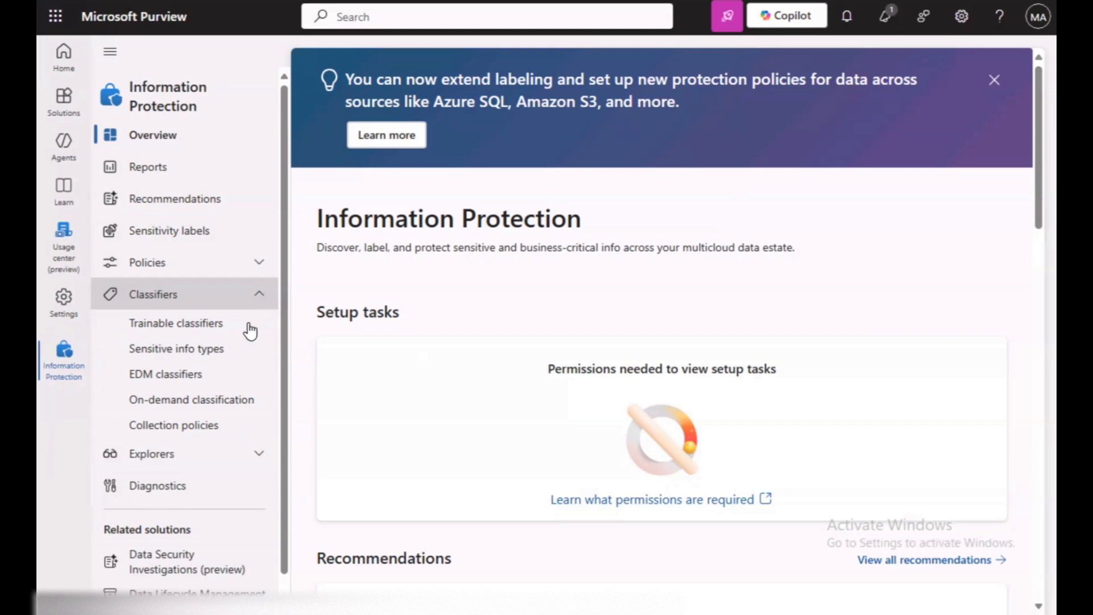
click(208, 349)
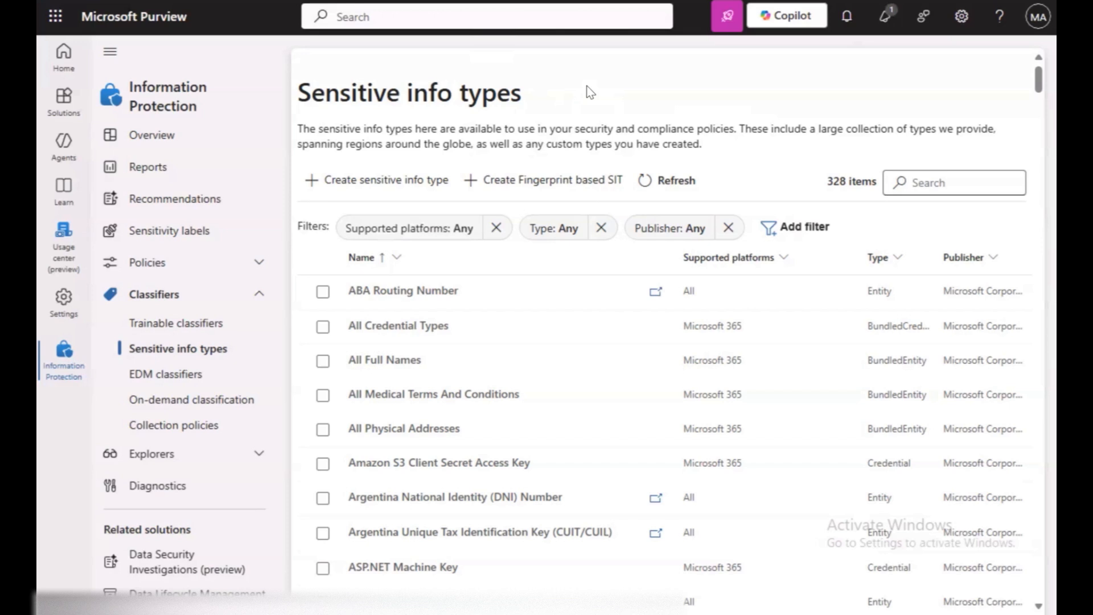
Step: Examine the sensitive info types introduction and the Australia Passport Number type's confidence level and pattern, returning to the list
drag(297, 129, 737, 135)
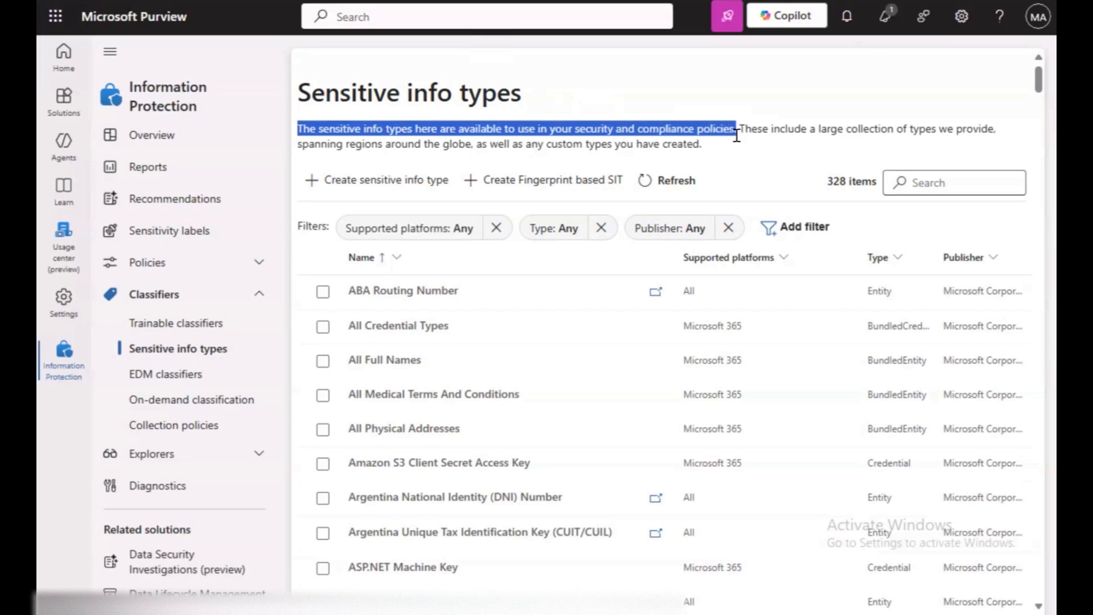
drag(739, 130, 744, 151)
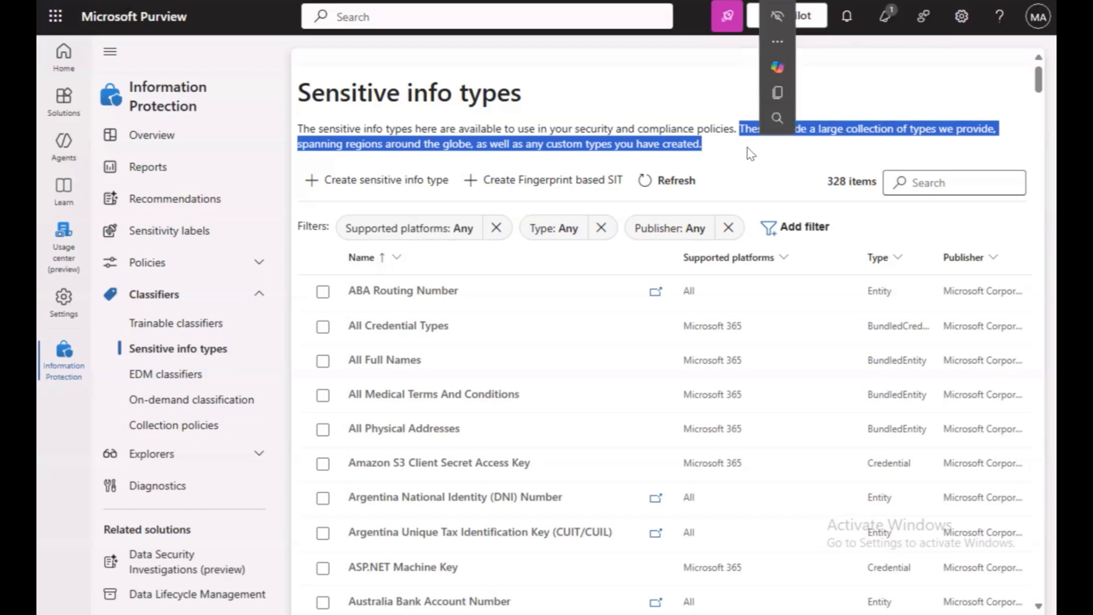
click(780, 181)
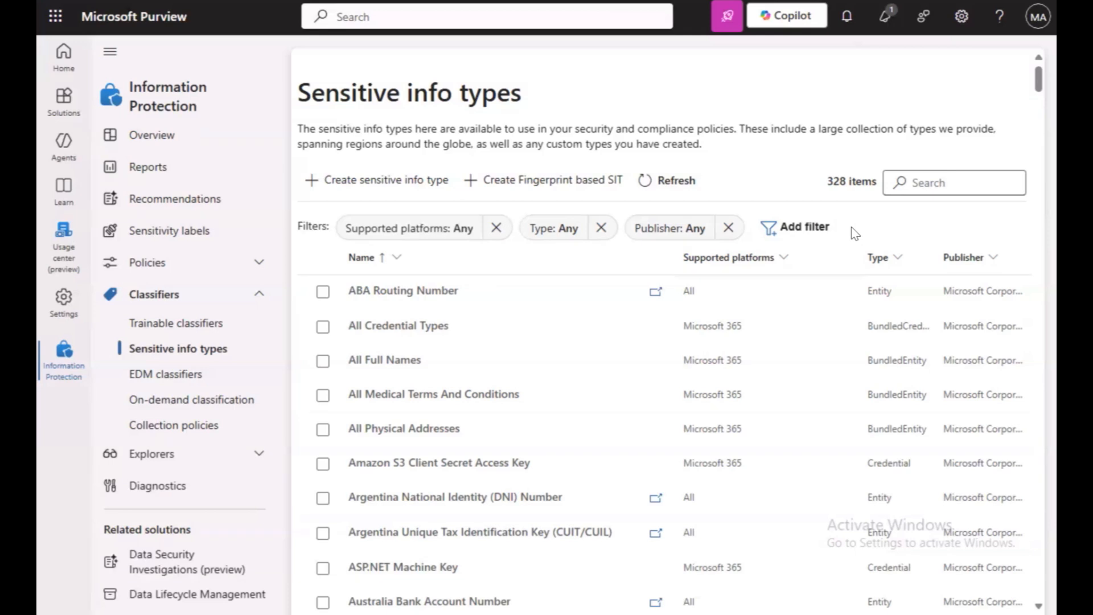
scroll(468, 310, down, 3)
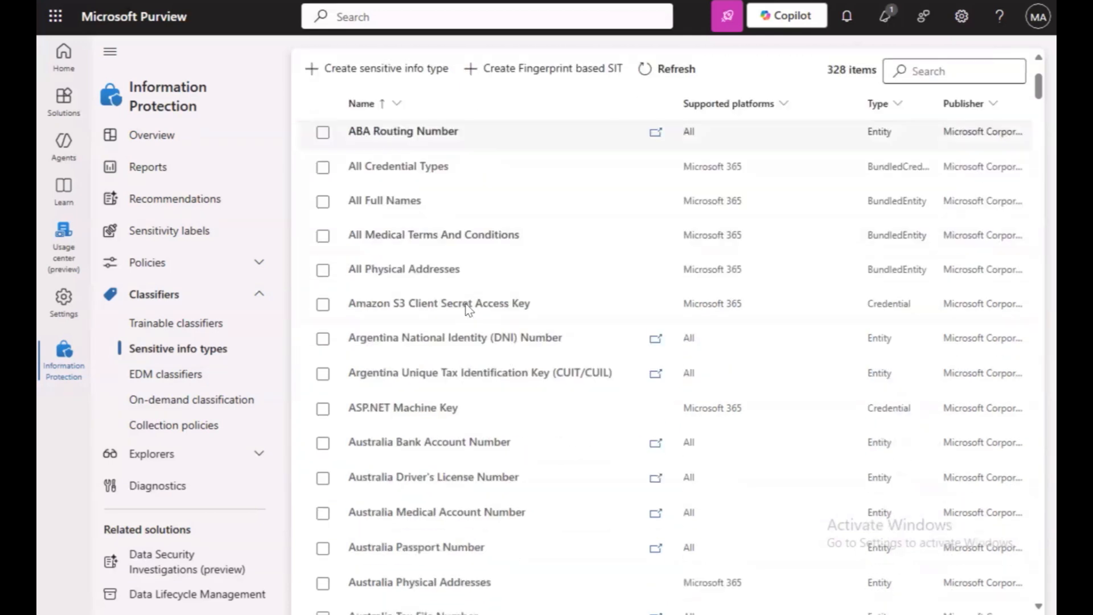
click(387, 545)
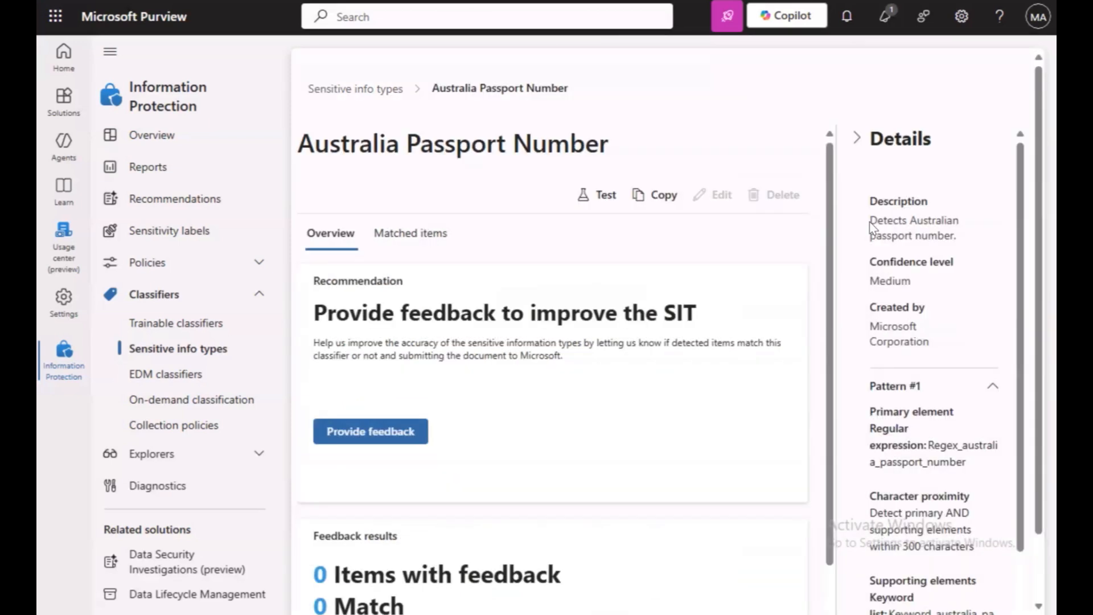
drag(871, 262, 939, 262)
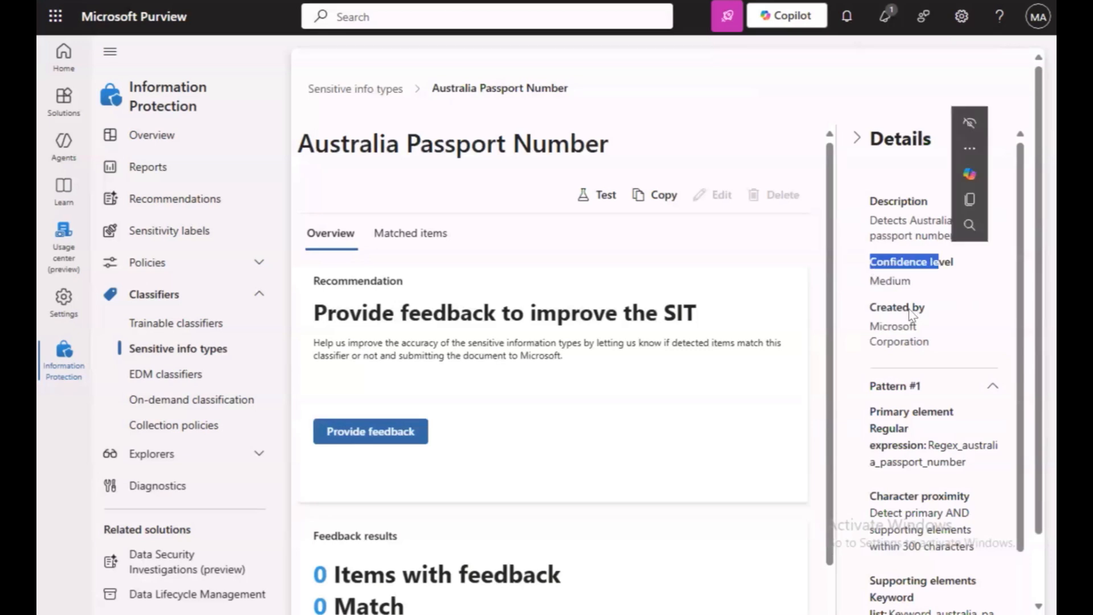
click(875, 313)
scroll(939, 410, down, 2)
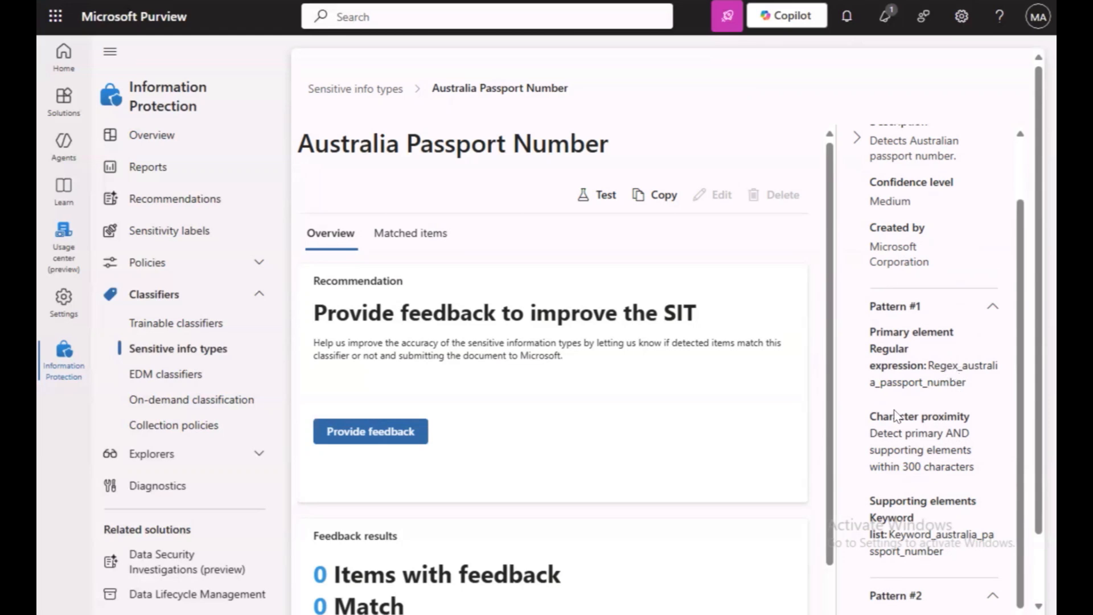
scroll(903, 420, down, 1)
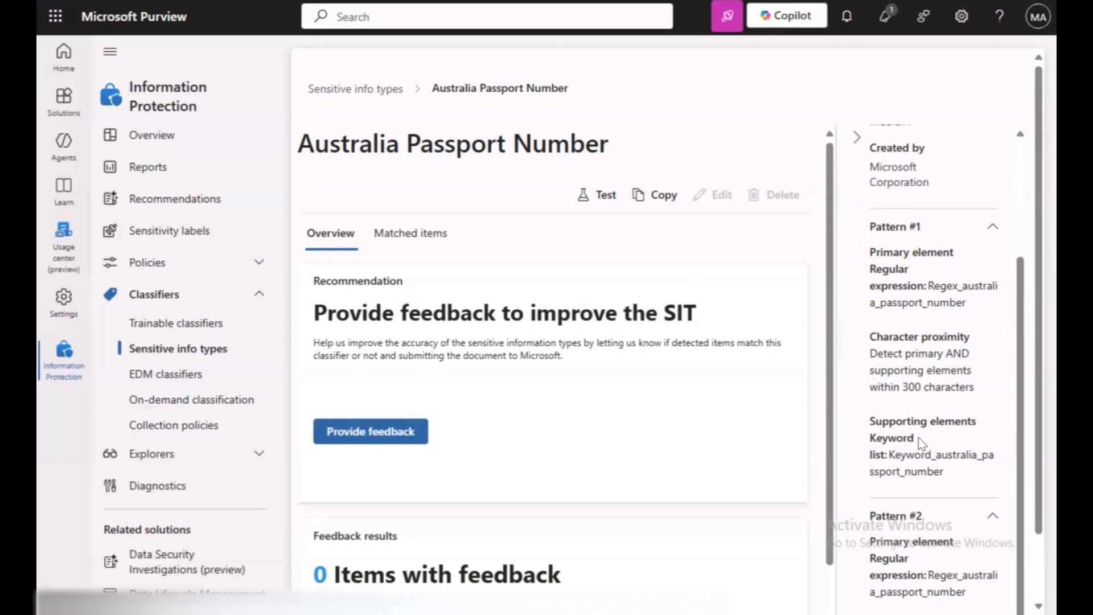
click(390, 89)
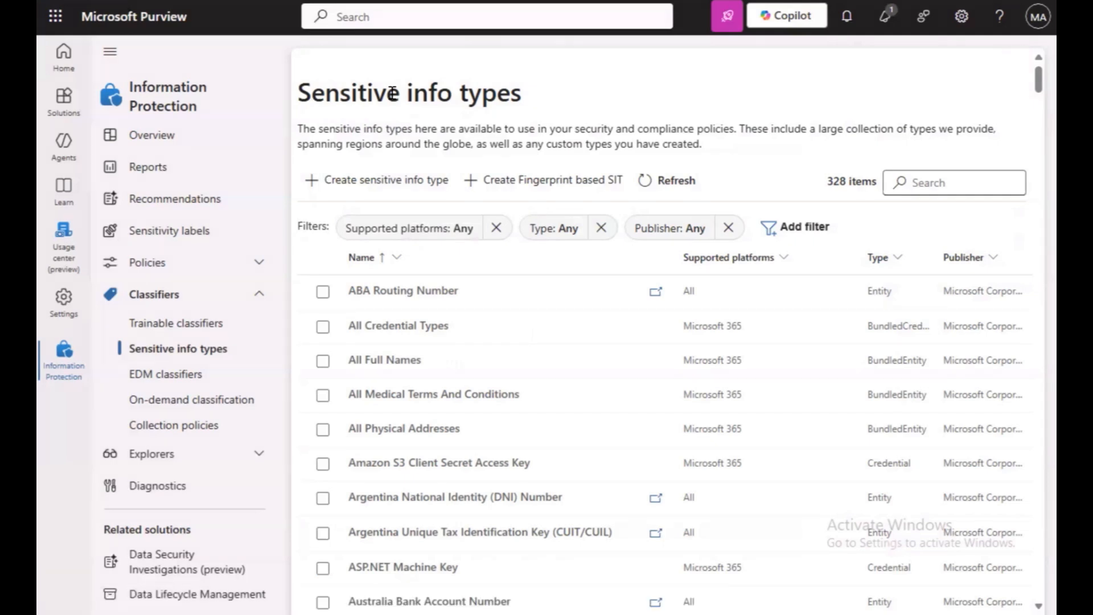
Step: Start a new sensitive info type named "Ghana Card" with the description "Detects details of the Card" and proceed to its patterns
click(338, 188)
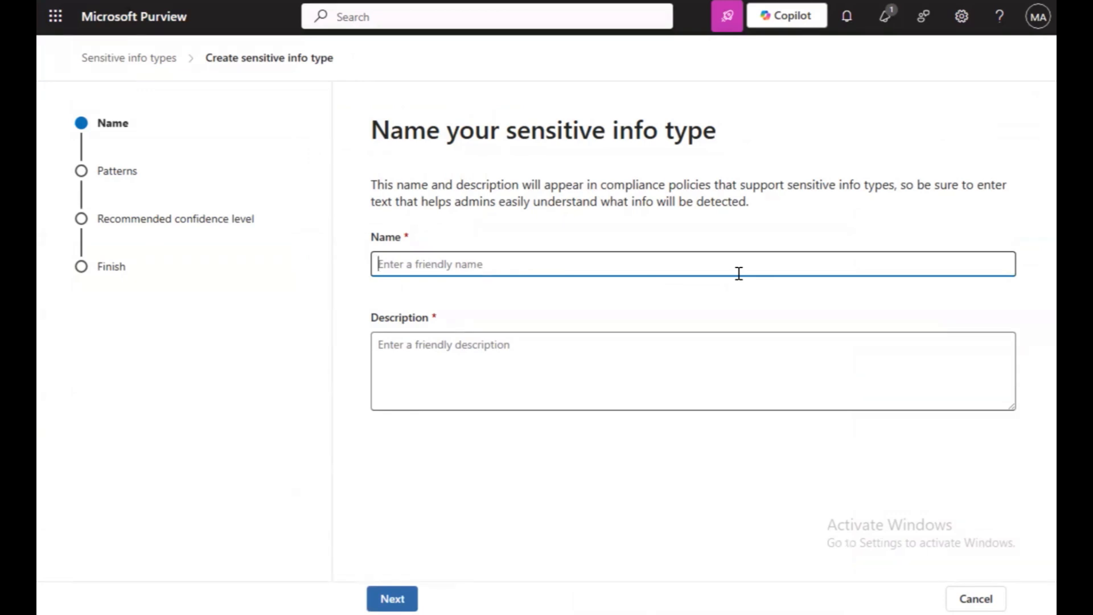
text(Ghana Card)
click(575, 360)
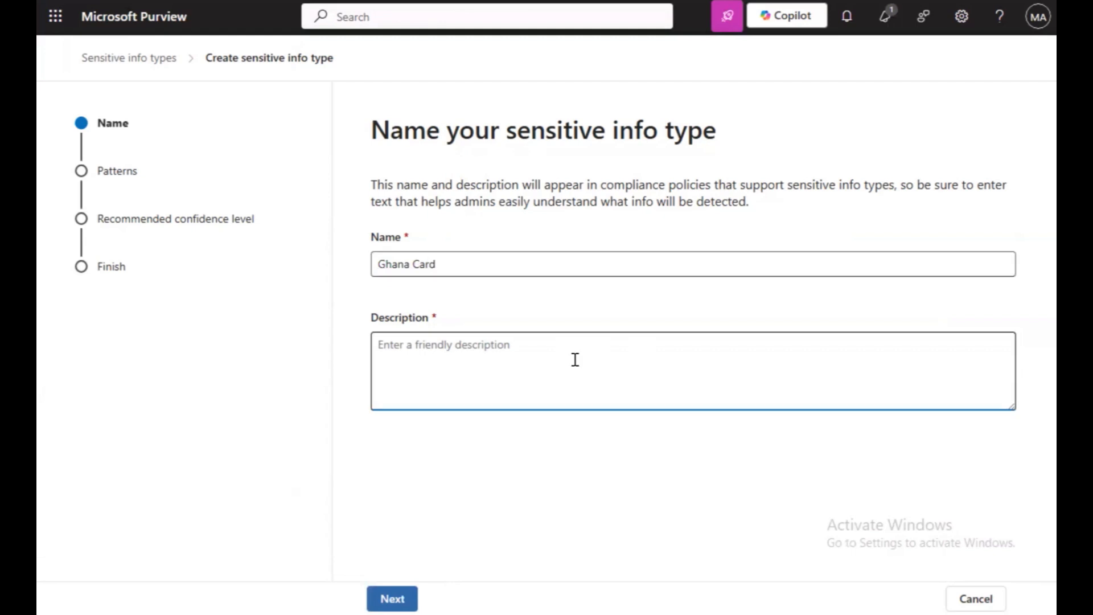
text(Dete)
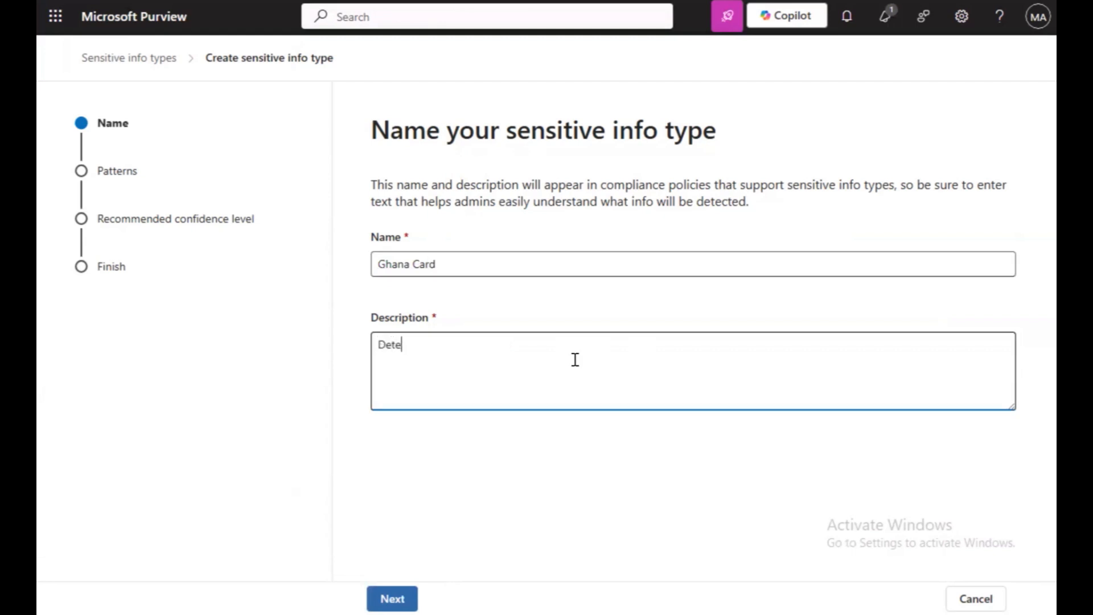
text(cts details of the Card)
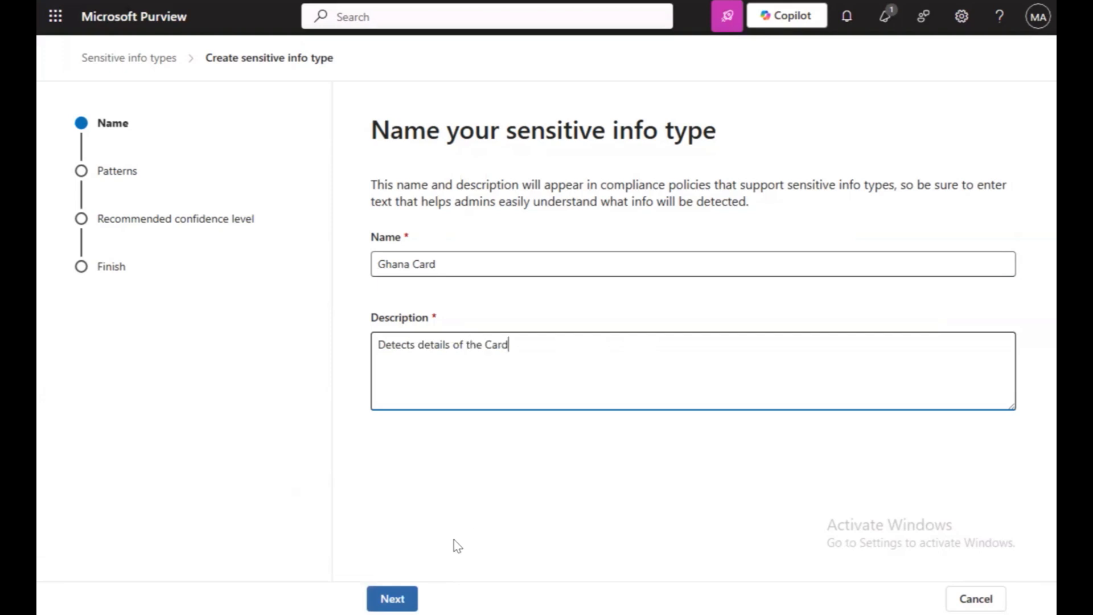
click(393, 599)
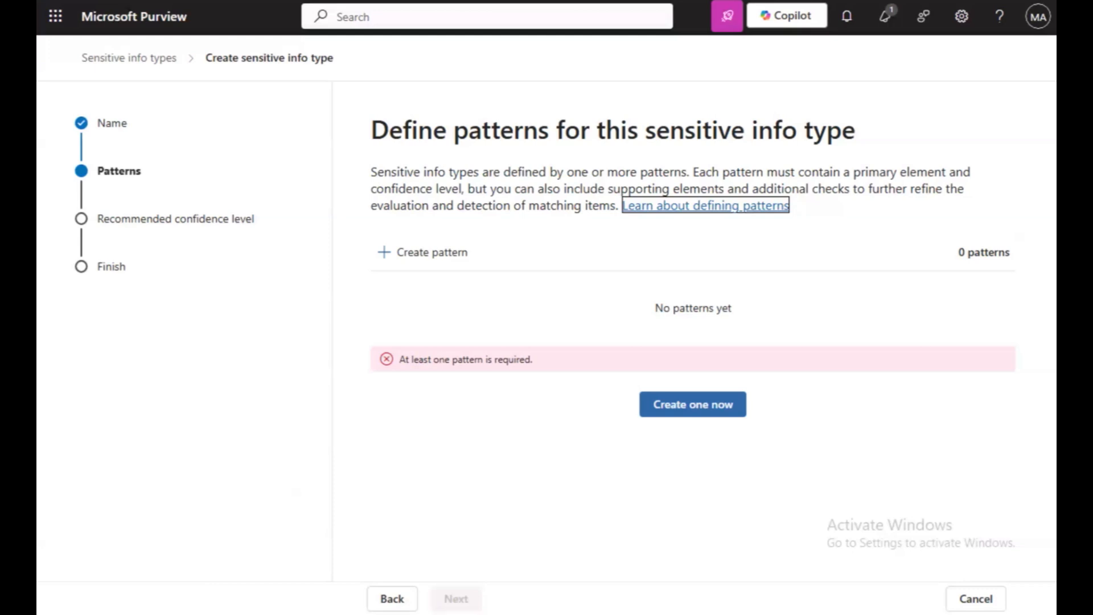
Step: Start a new pattern for the sensitive info type and choose High confidence as its confidence level
key(Tab)
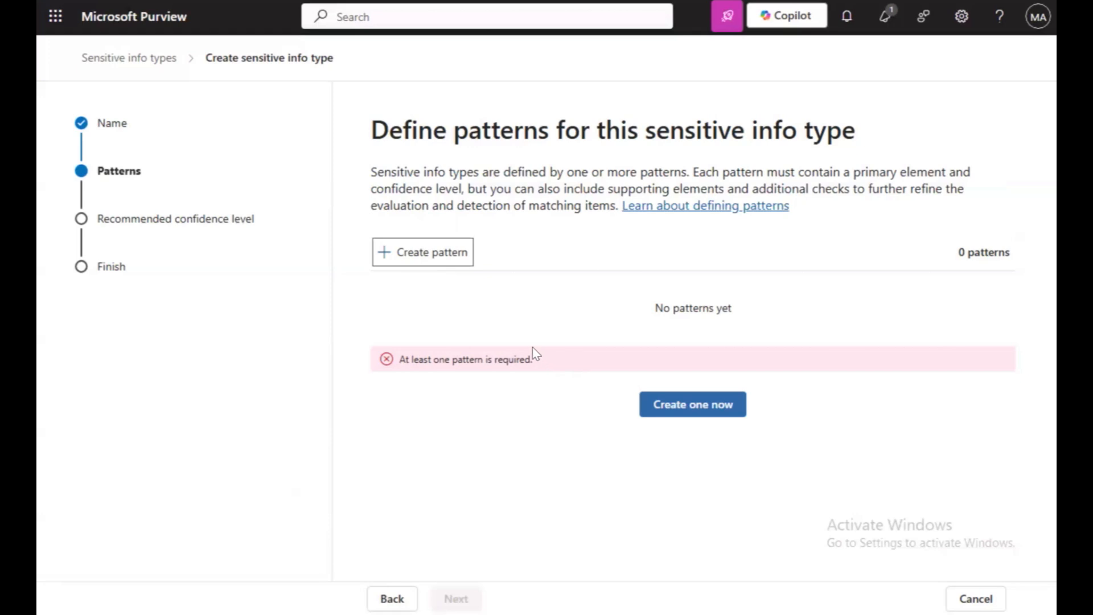
click(425, 256)
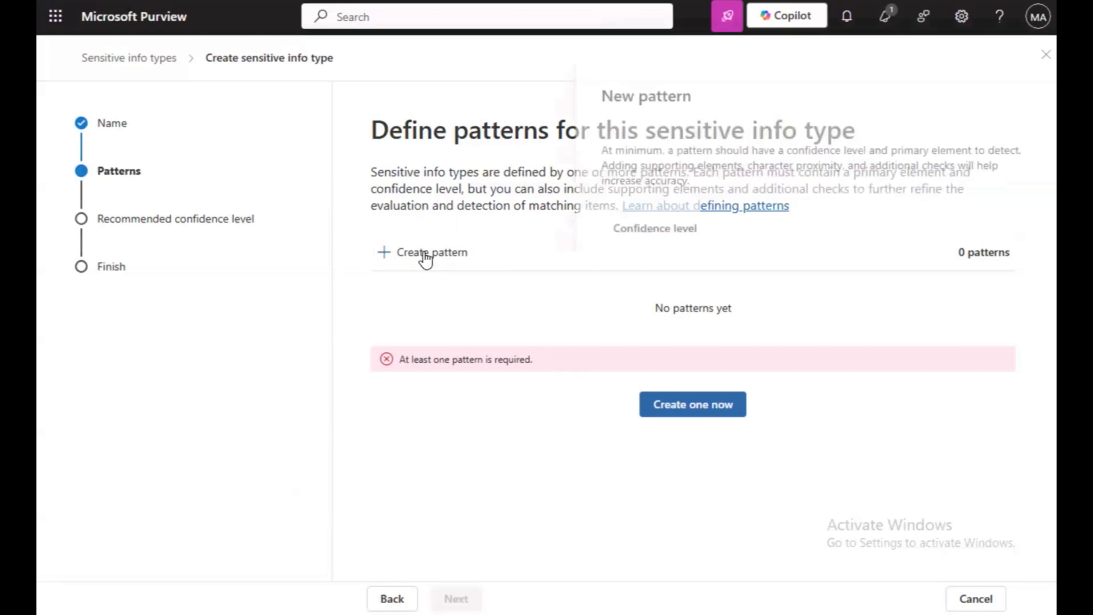
drag(569, 149, 663, 181)
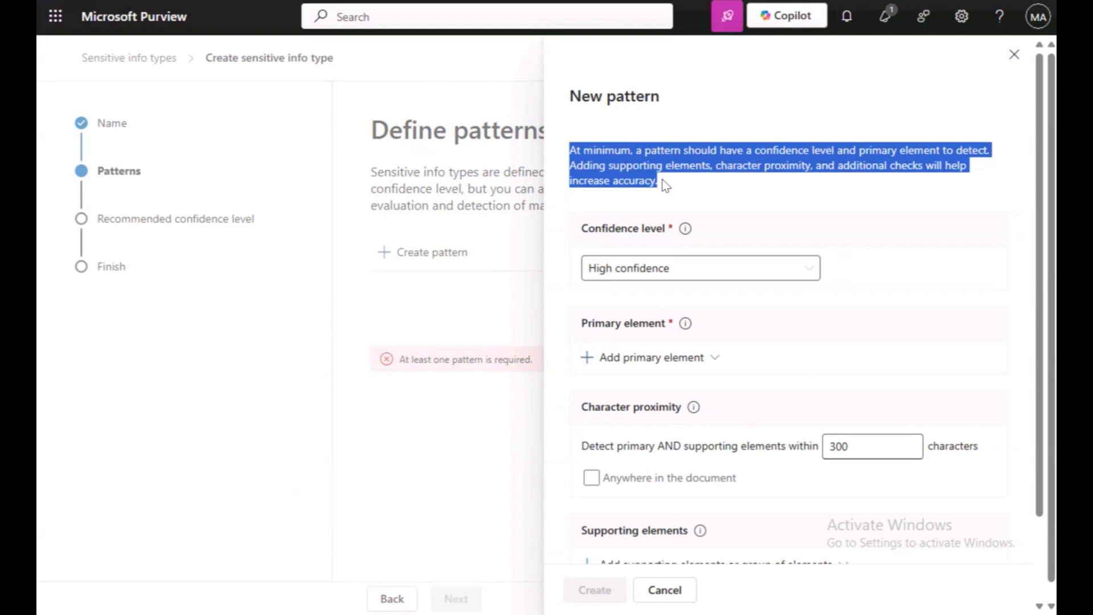
click(862, 236)
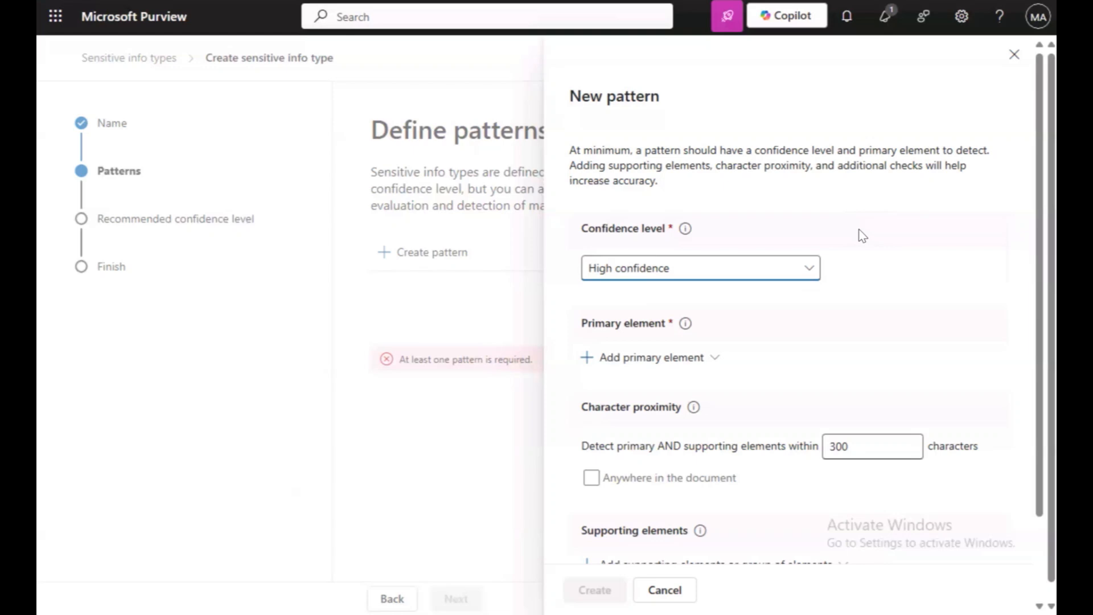
click(811, 274)
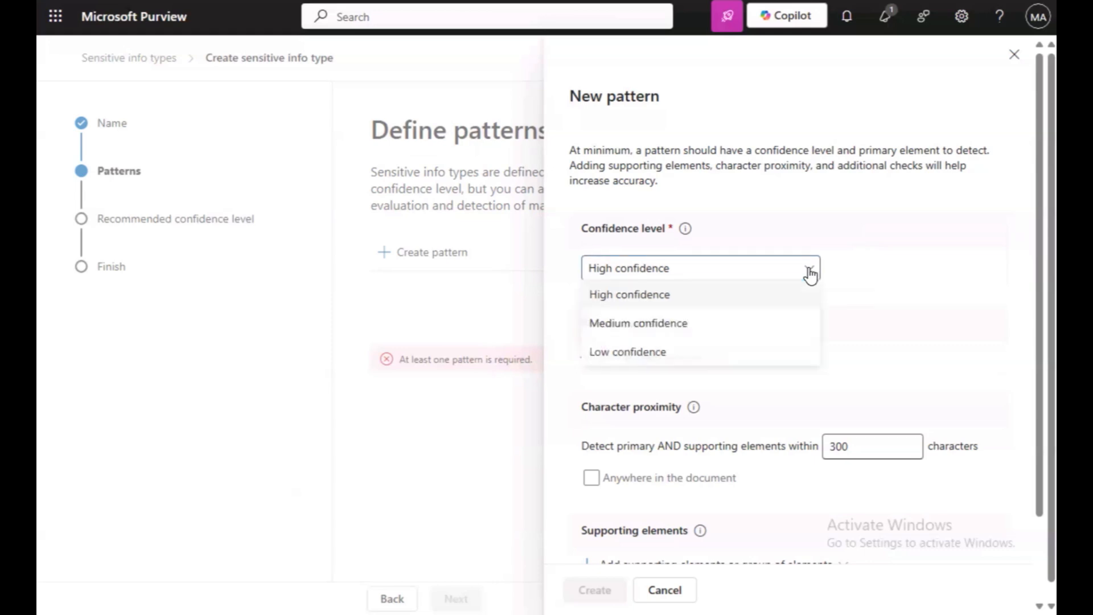
click(783, 292)
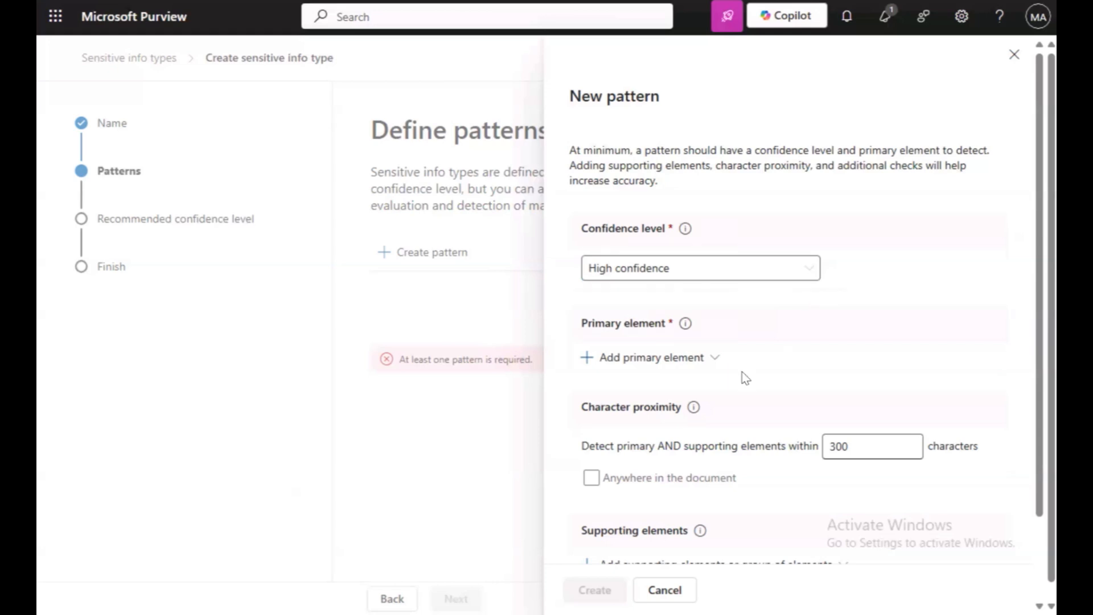
Step: Add a regular expression as the primary element, with the ID "Ghana Card" and the pattern GHA\-\d{9}\-\d
click(678, 371)
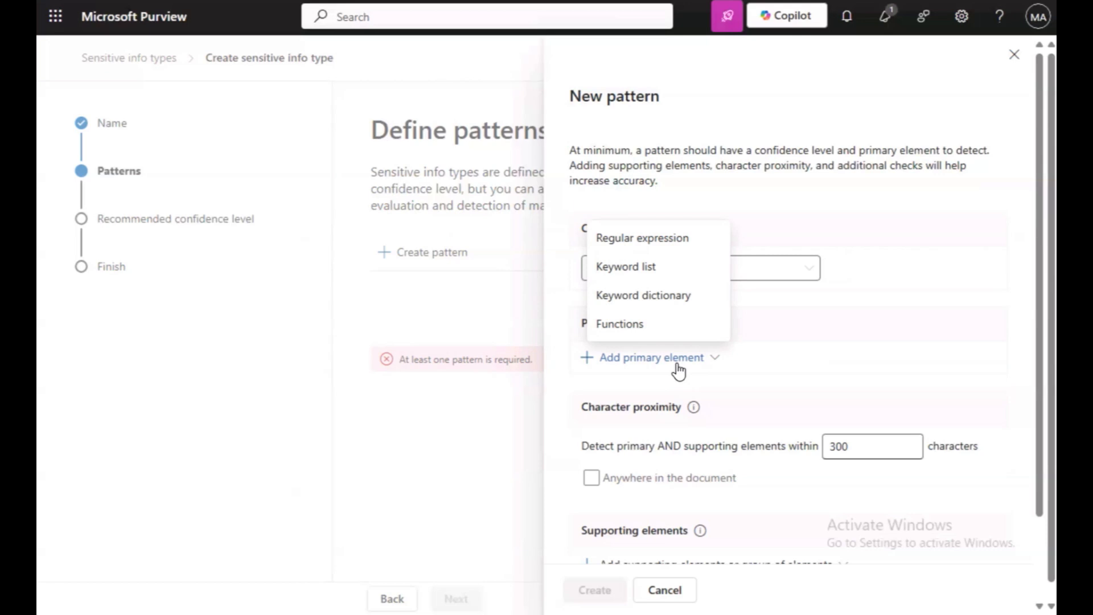
click(634, 247)
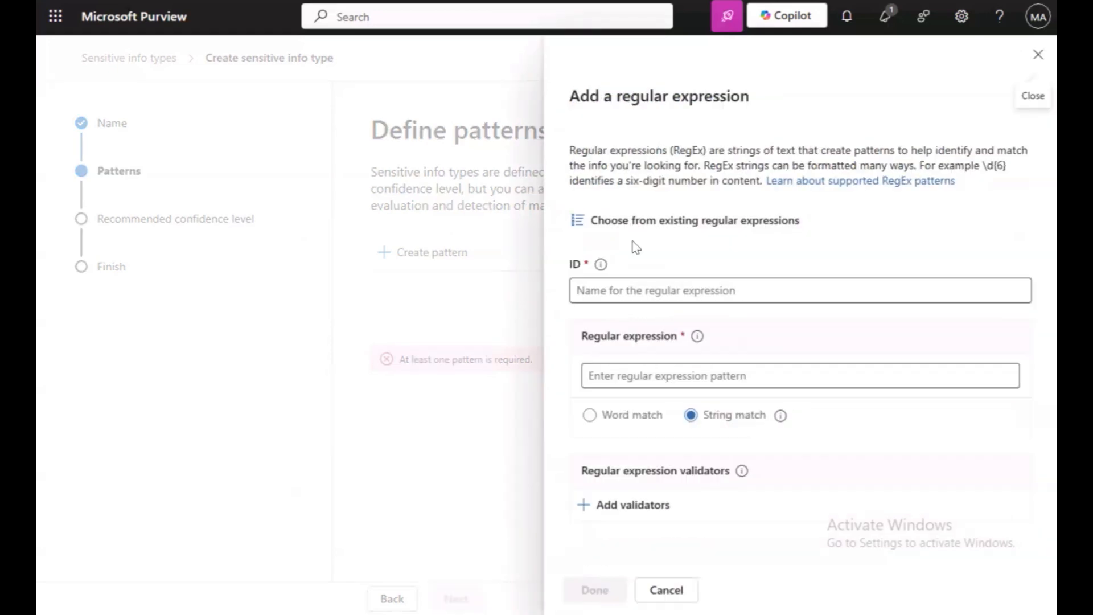
click(641, 292)
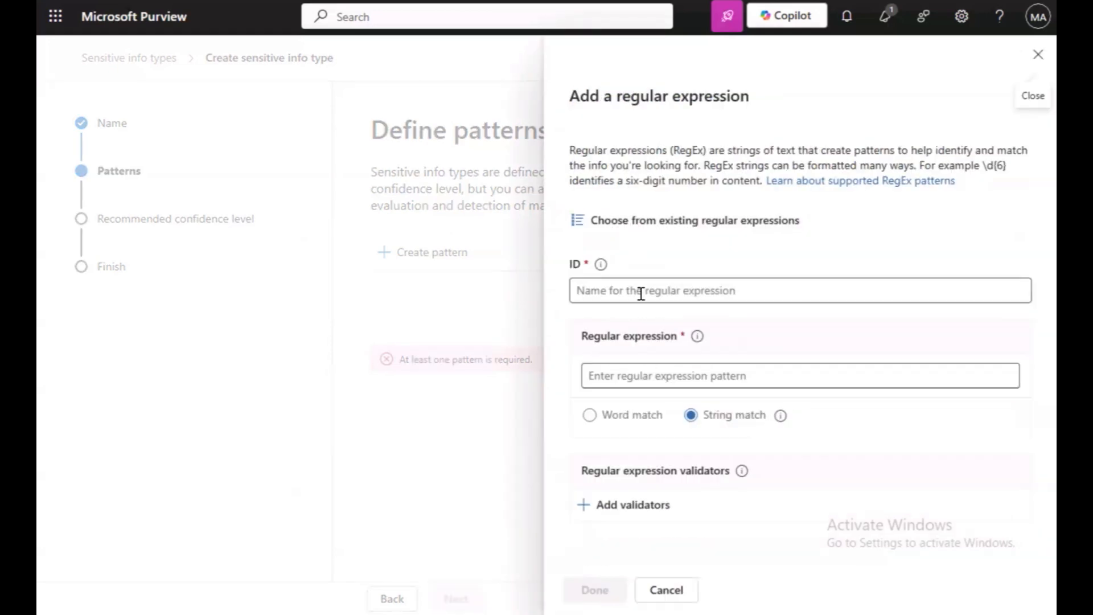
text(Ghana Card)
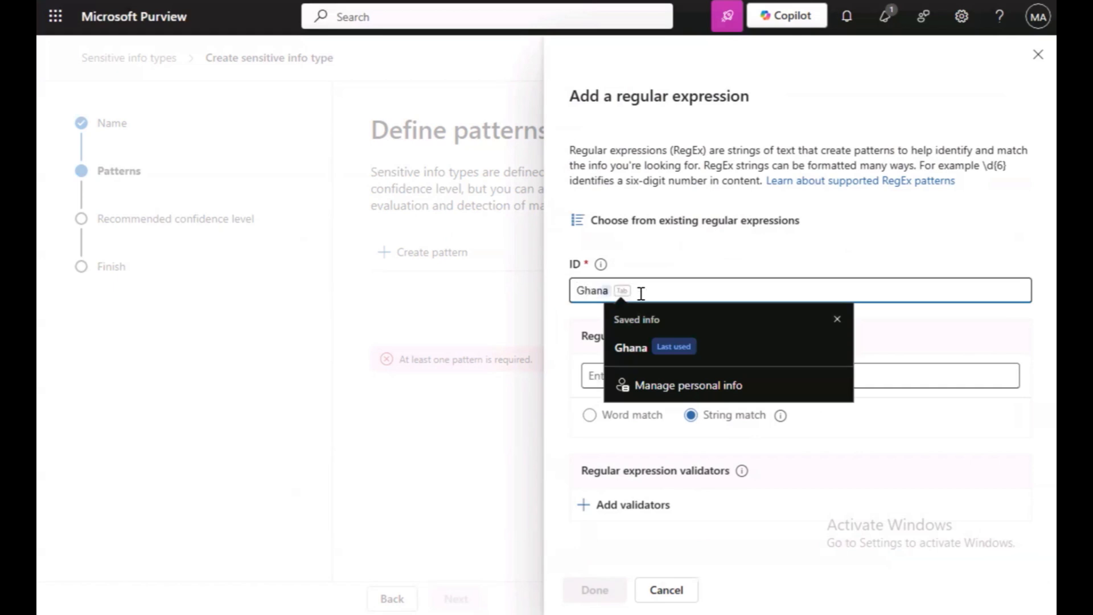
click(991, 350)
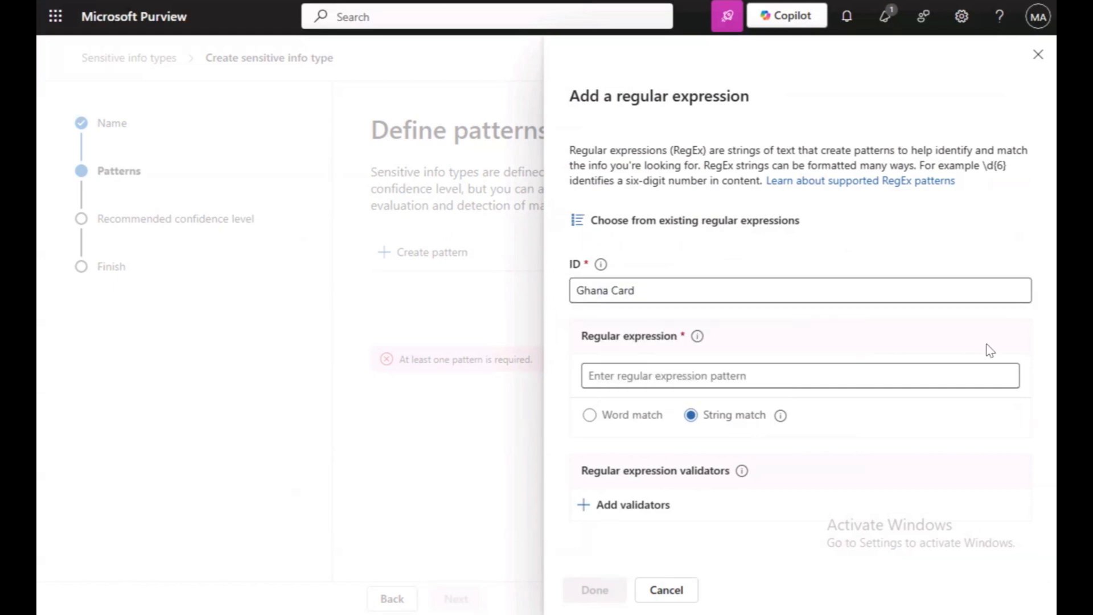
click(742, 371)
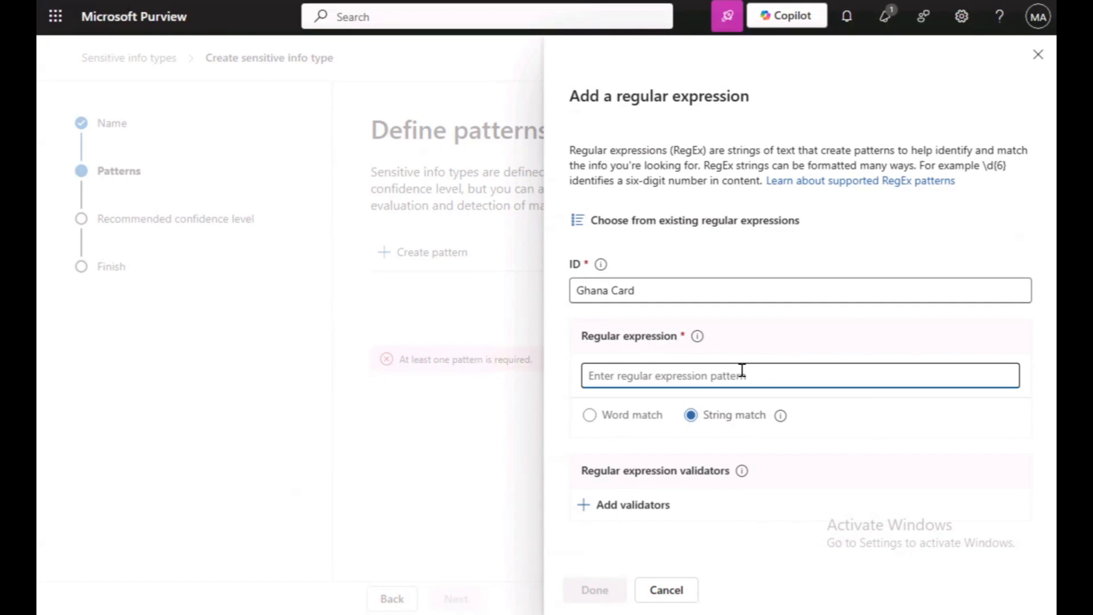
text(GHA)
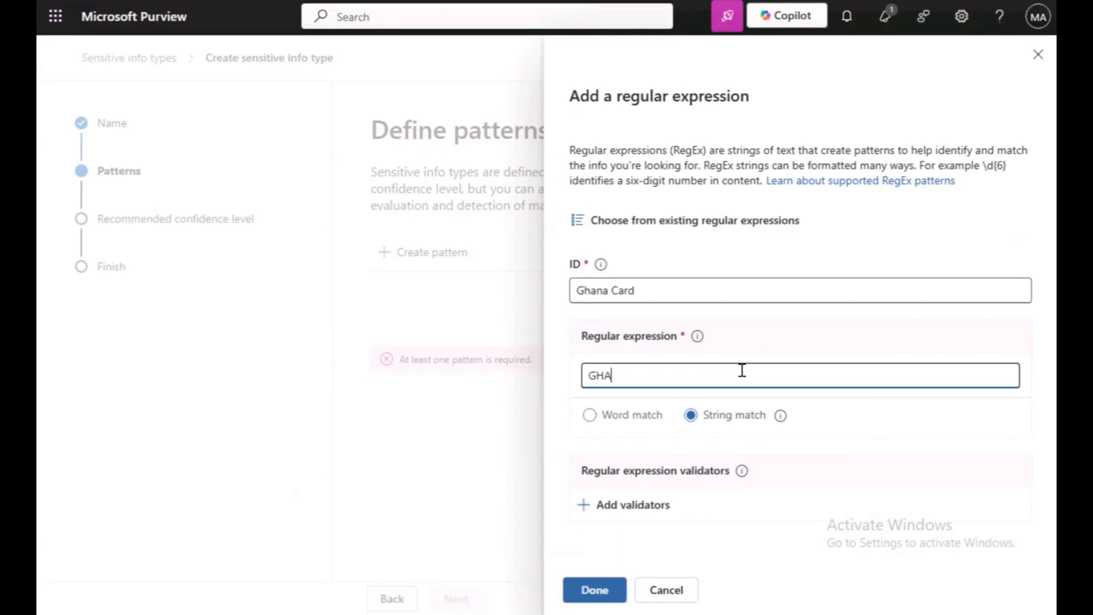
text(\-\d{9}\-\d)
Step: Examine each part of the Ghana Card regular expression and the help note about validating RegEx patterns
drag(587, 376, 615, 395)
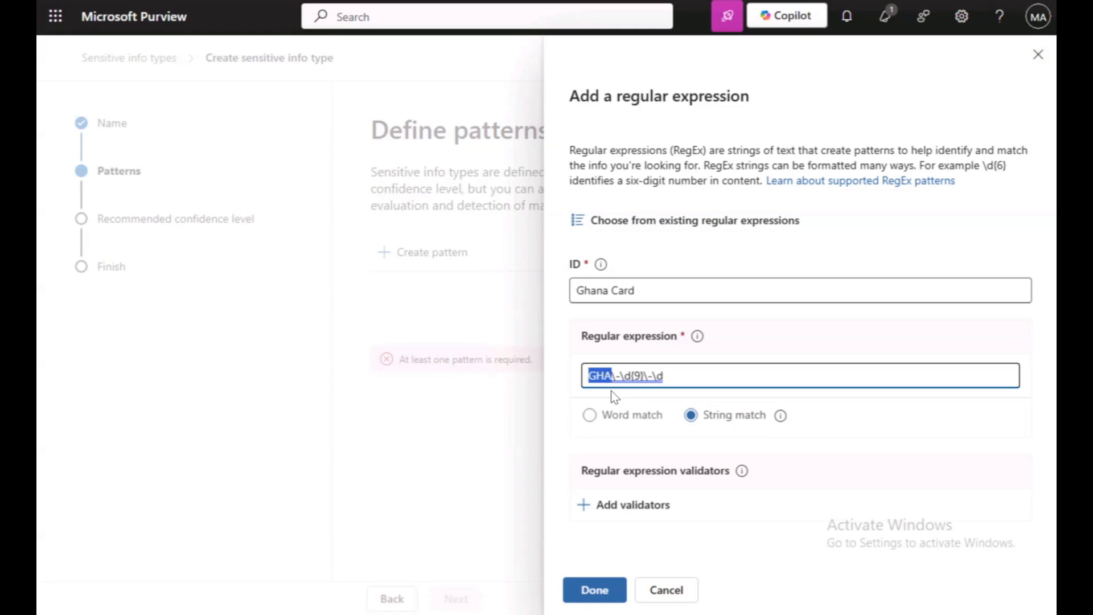
click(612, 379)
drag(612, 378, 631, 381)
click(631, 382)
shift+click(641, 383)
drag(644, 384, 677, 377)
click(735, 342)
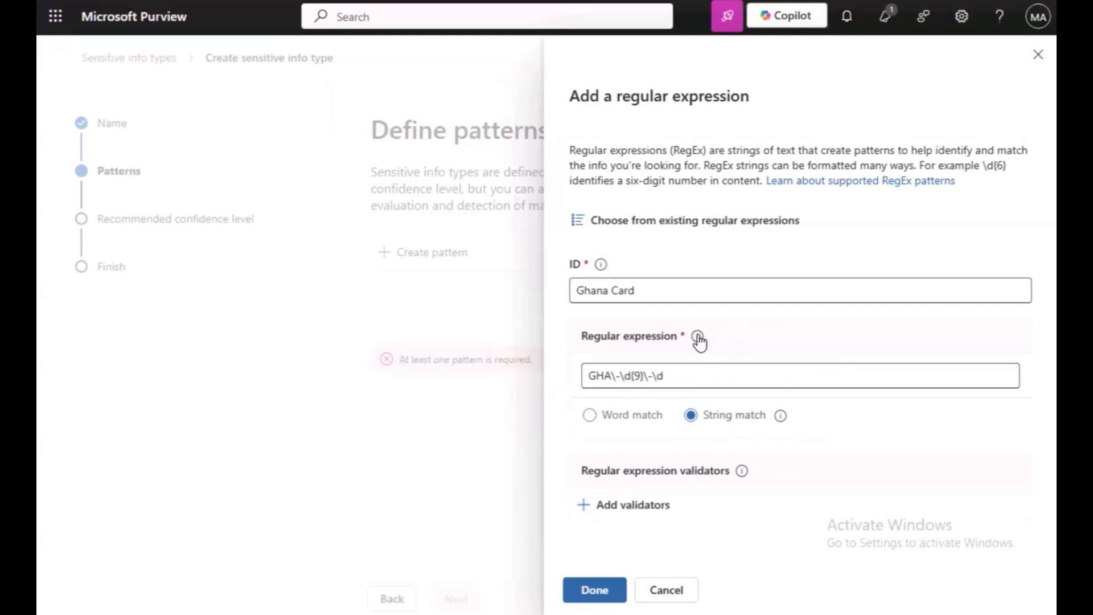
mouse_move(700, 342)
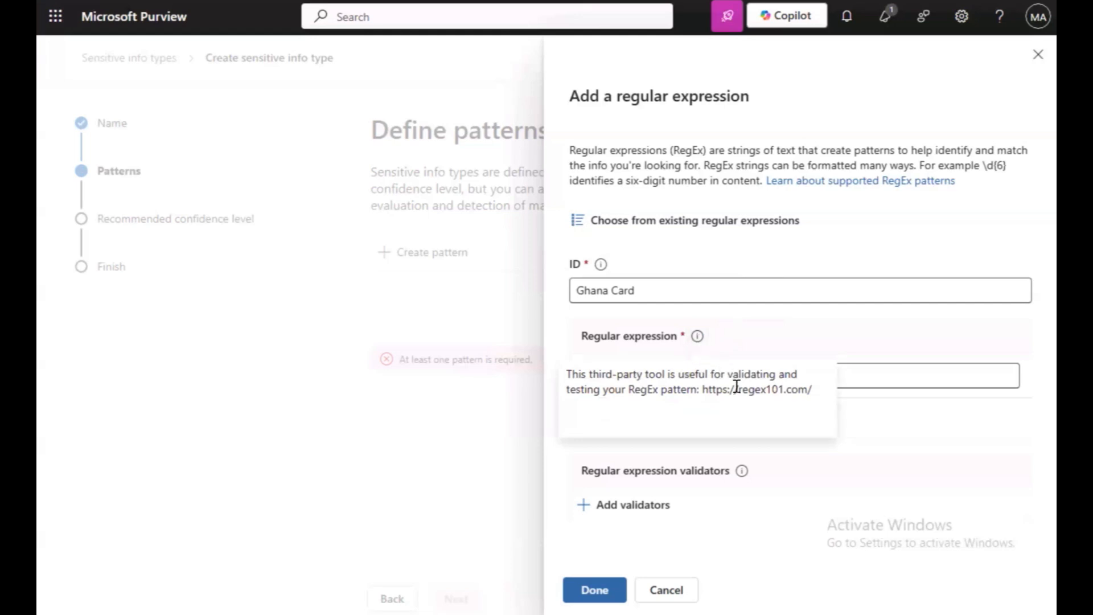
Step: Confirm the Ghana Card regular expression and start a keyword list with the ID "Ghana Card" as a supporting element
drag(734, 389, 783, 393)
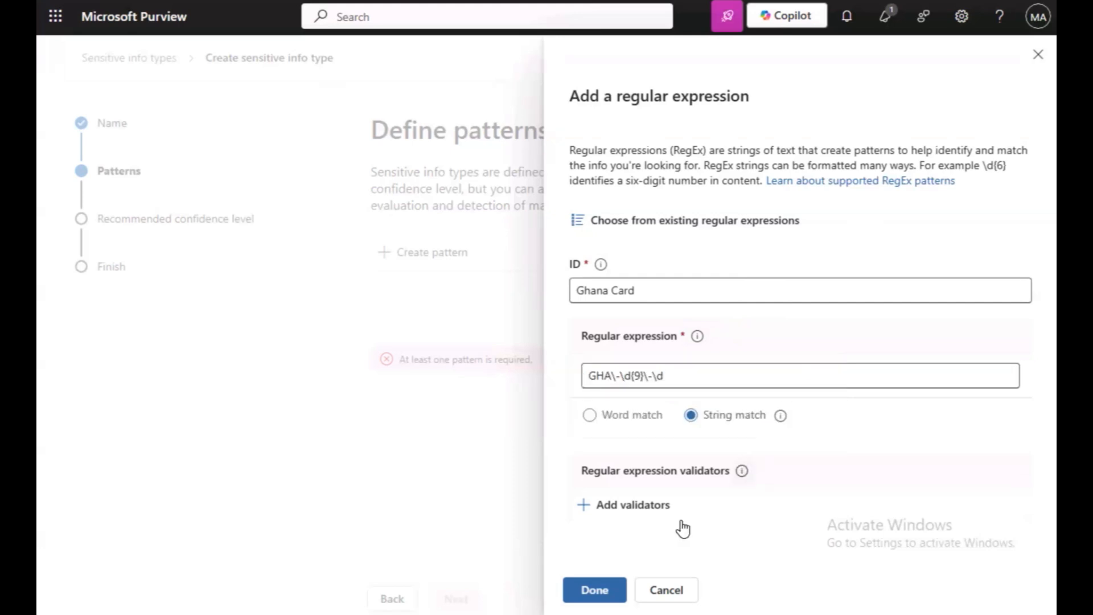
click(595, 590)
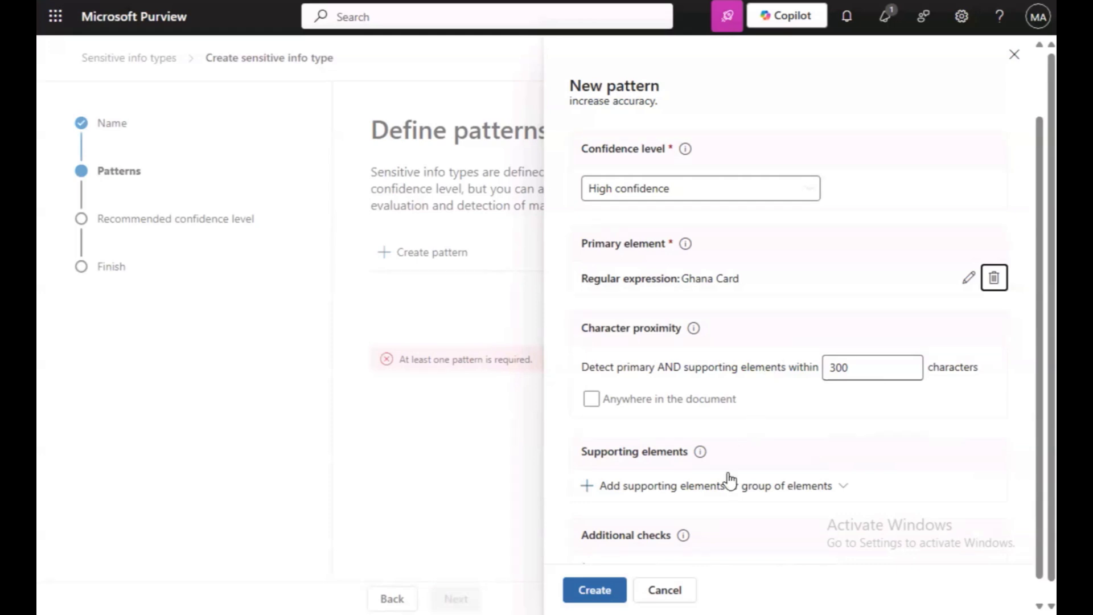
click(698, 486)
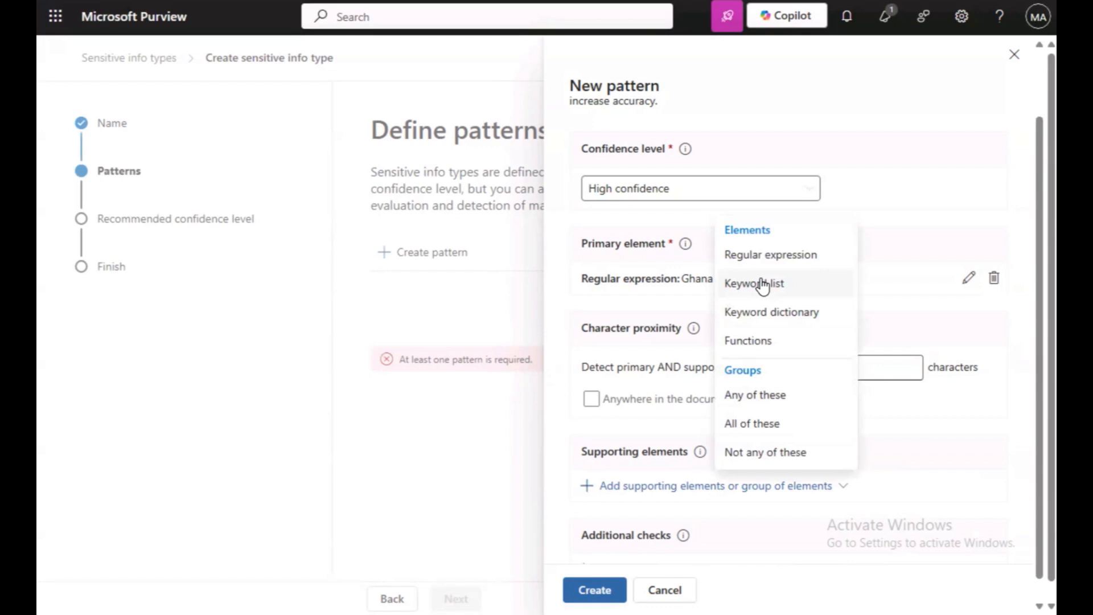
click(762, 285)
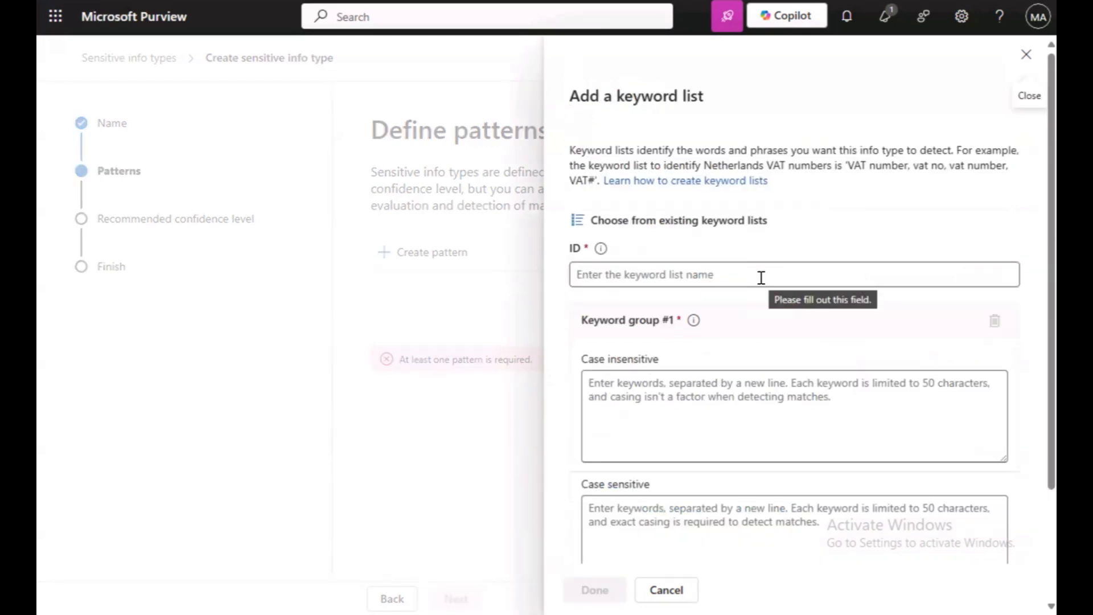
click(761, 277)
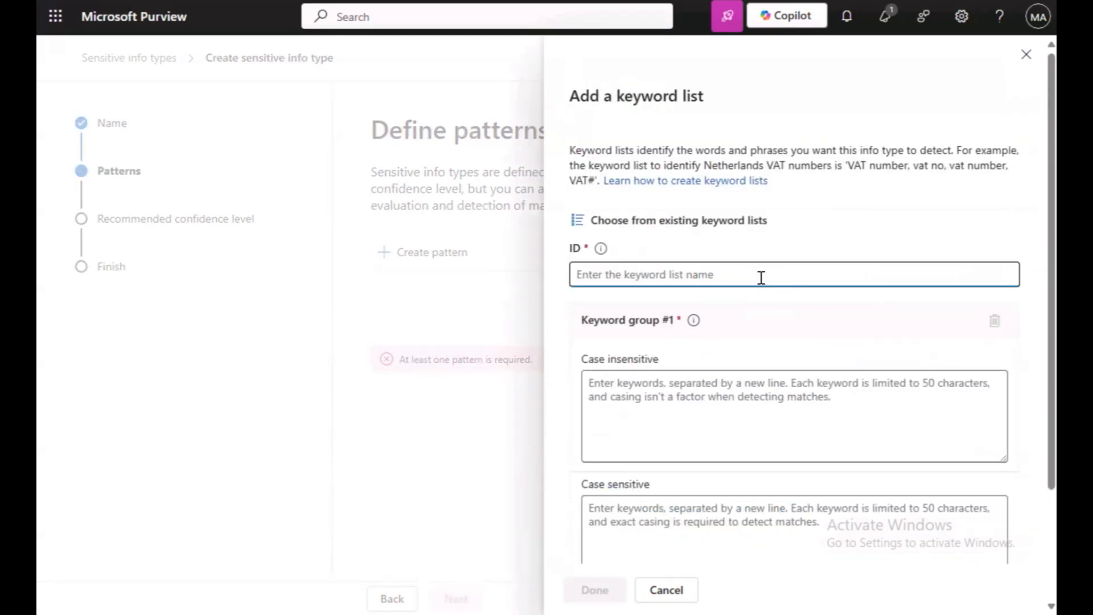
text(Ghana Card)
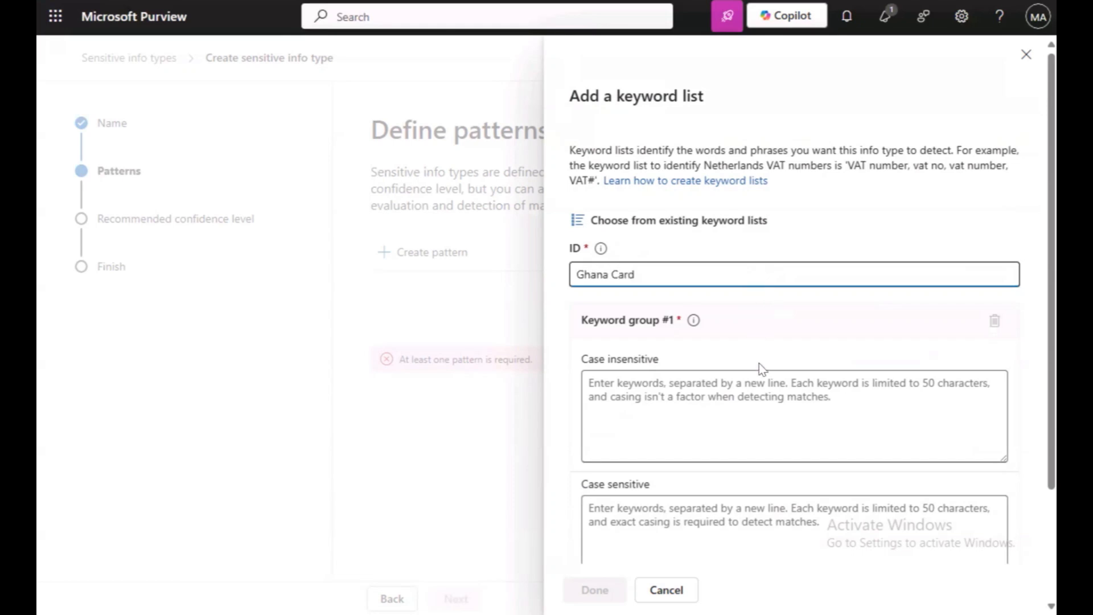
Step: Enter the case-insensitive keywords Name, First Name, Surname, Last Name and Document Number on separate lines in keyword group #1
drag(670, 487, 587, 492)
click(745, 412)
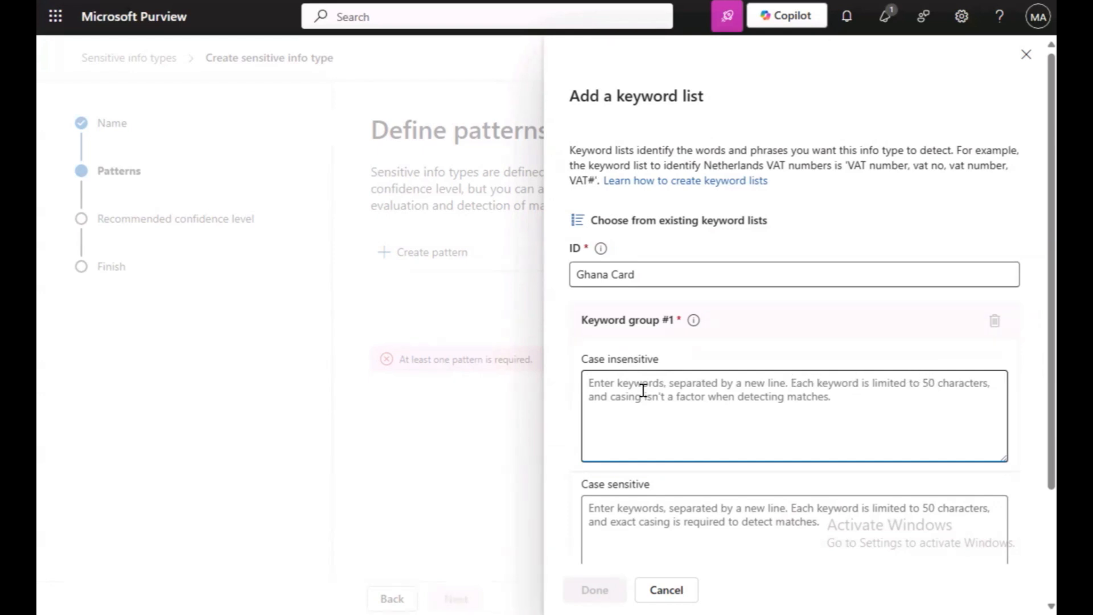
text(Name)
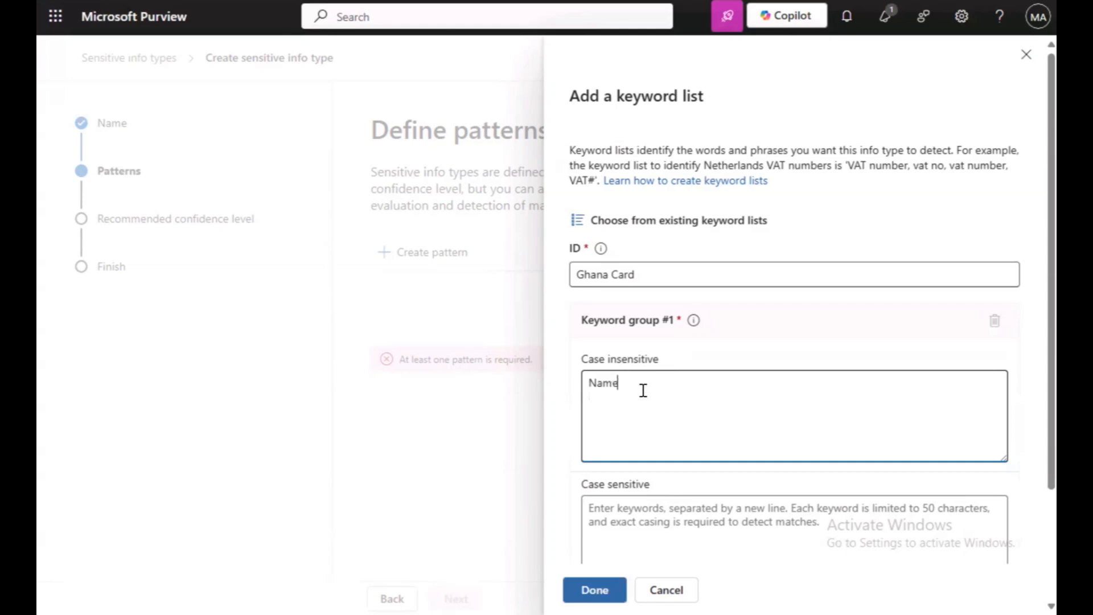
key(Return)
text(First Name)
key(Return)
text(Surname)
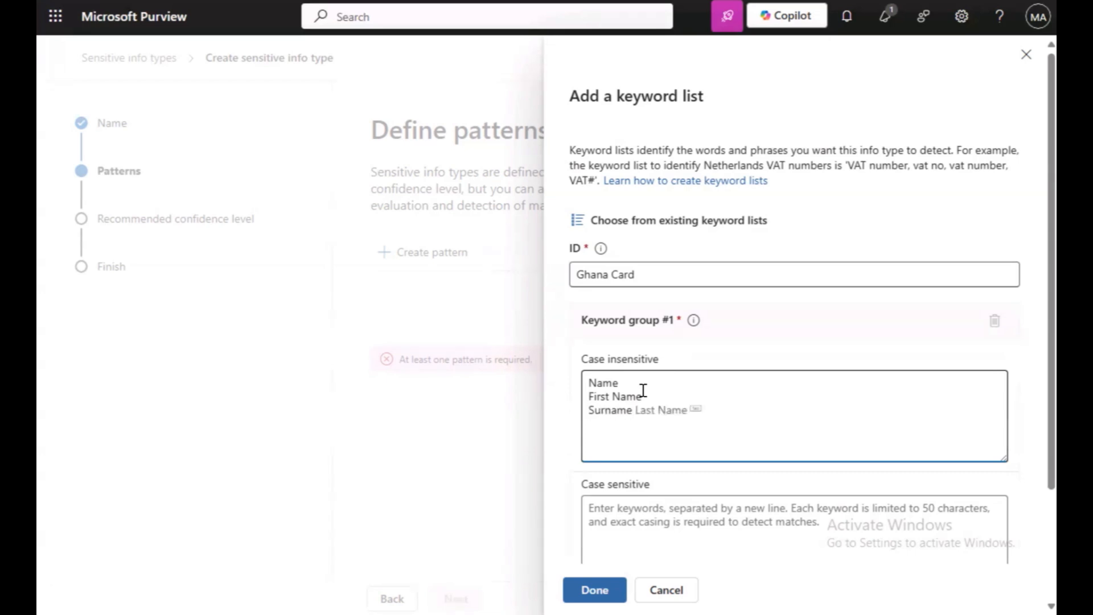
key(Return)
text(Last Name)
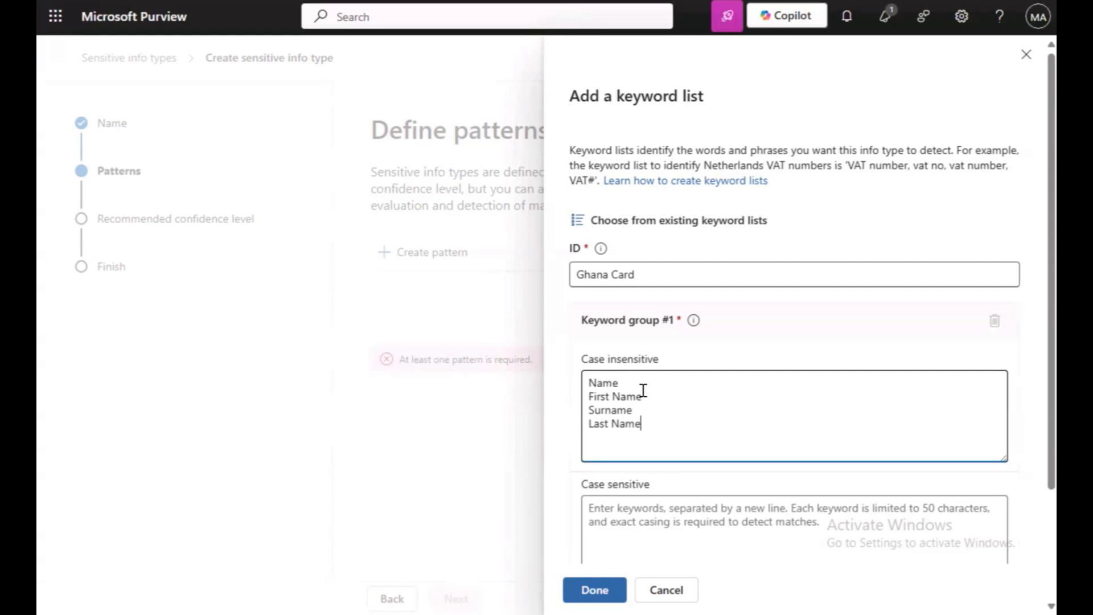
key(Return)
text(Document Number)
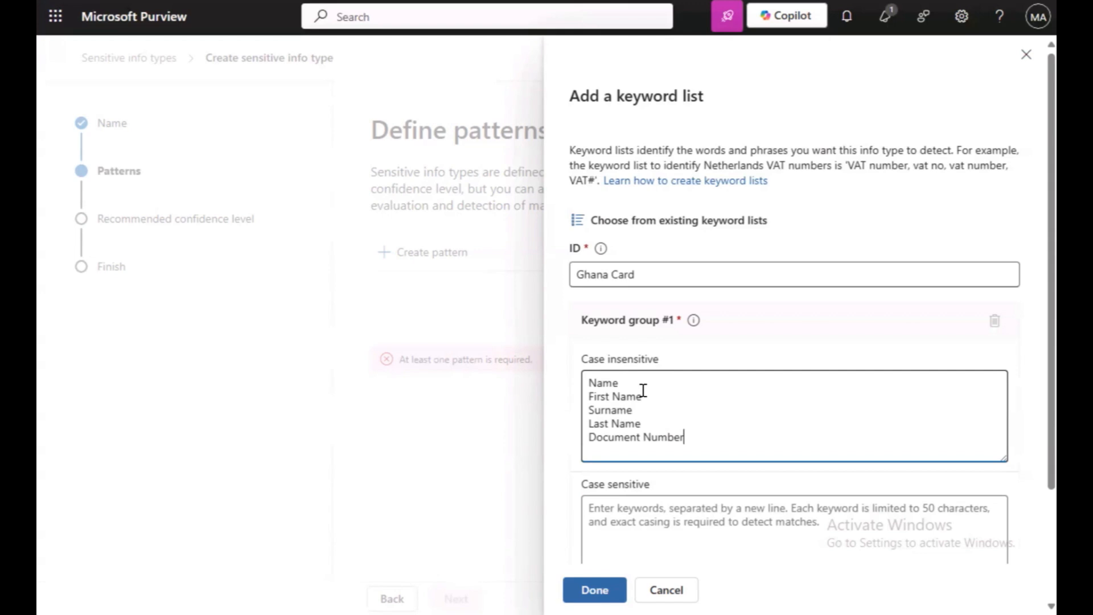
Step: Append the case-insensitive keywords personal ID, date of birth, Place of Issue, Accra and Kumasi, each on its own line
key(Return)
text(personal ID)
key(Return)
text(date of birth)
key(Return)
text(Place of Issue)
key(Return)
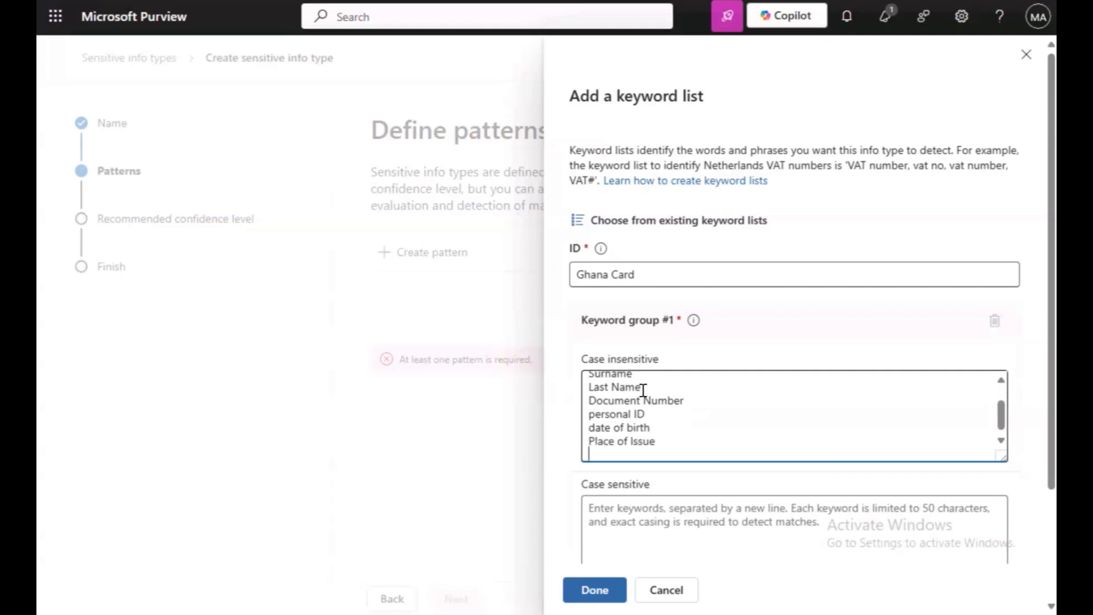
text(Accra)
key(Return)
text(Kumasi)
Step: Save the keyword list and create the high-confidence pattern with detection allowed anywhere in the document
scroll(789, 320, down, 2)
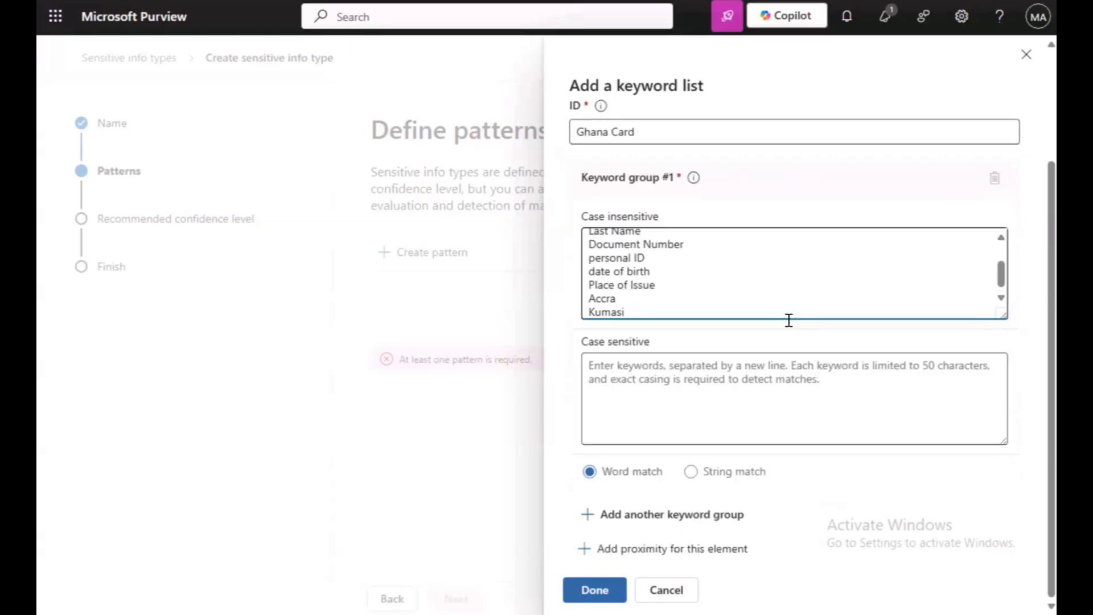
click(595, 590)
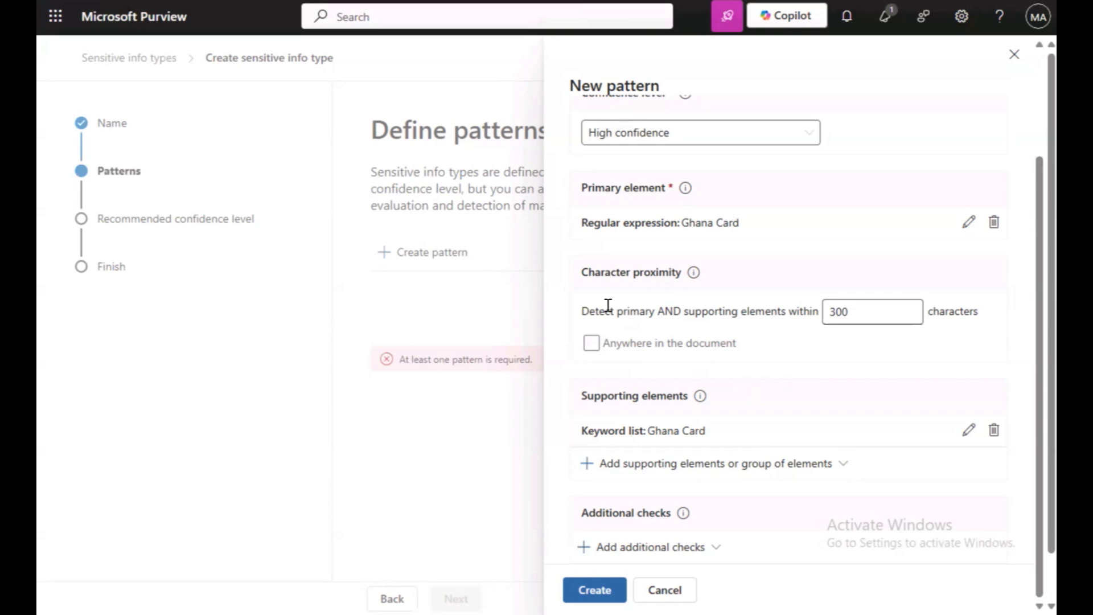
click(592, 344)
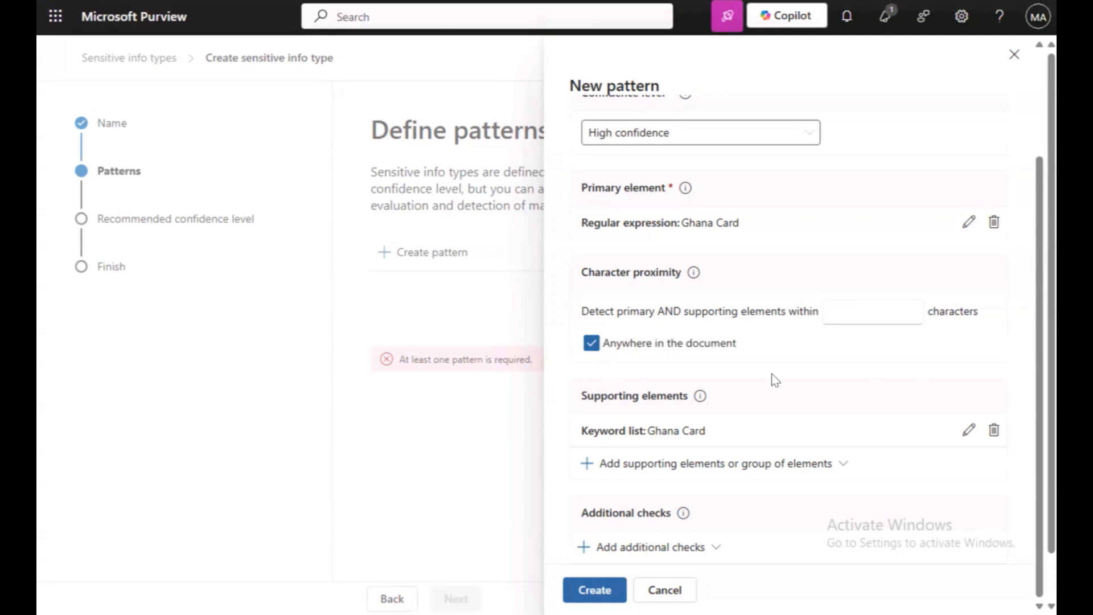
click(595, 589)
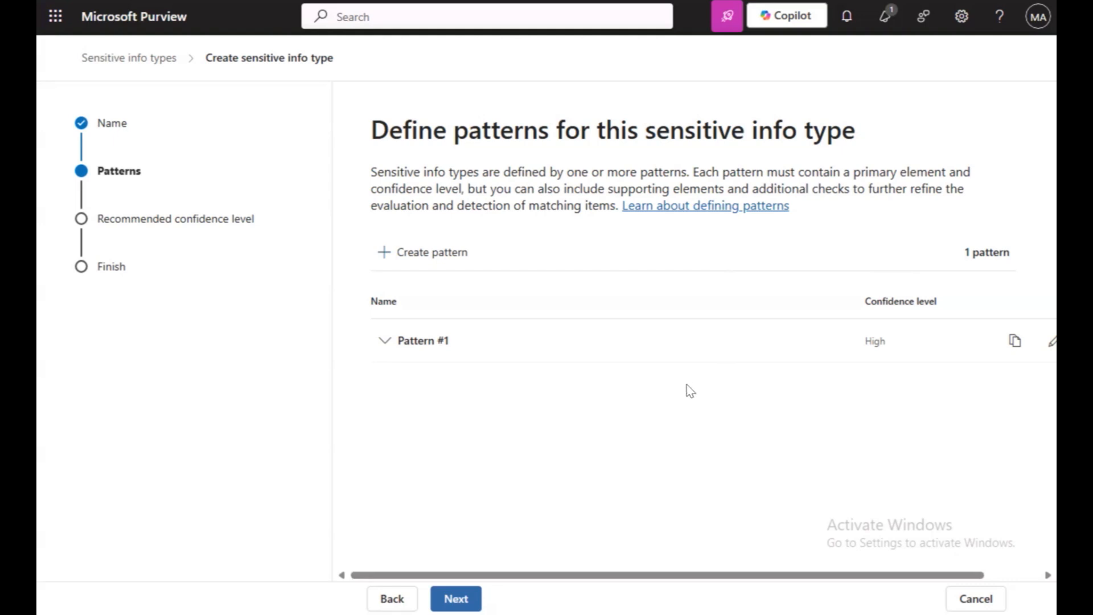
Step: Start a second pattern with a regular expression as primary element, using the ID "Ghana Card" and the pattern GHA\-\d{9}\-\d
click(420, 253)
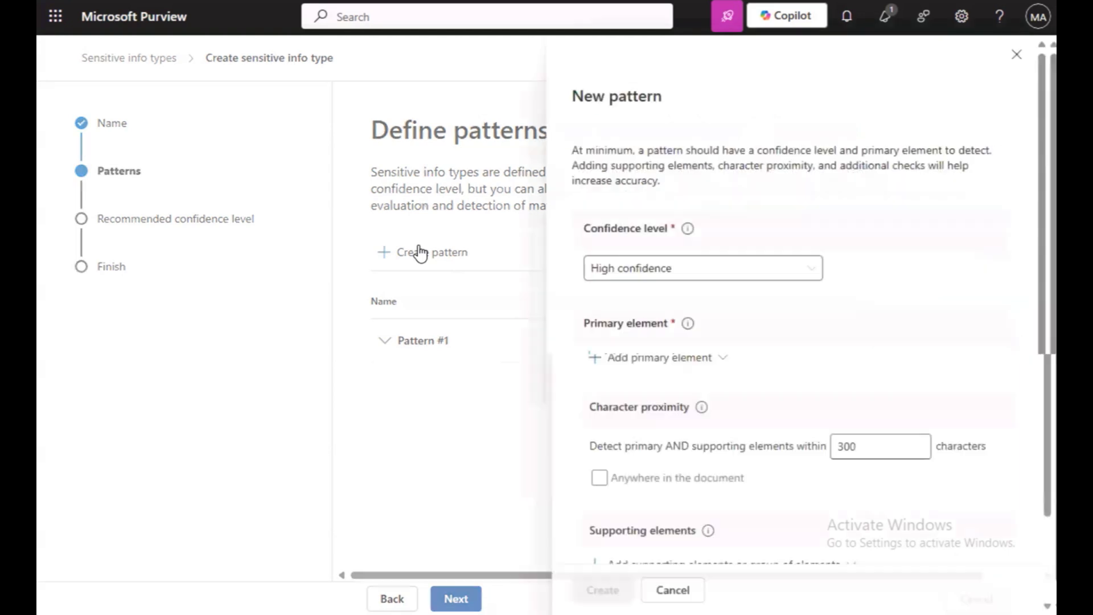
click(622, 360)
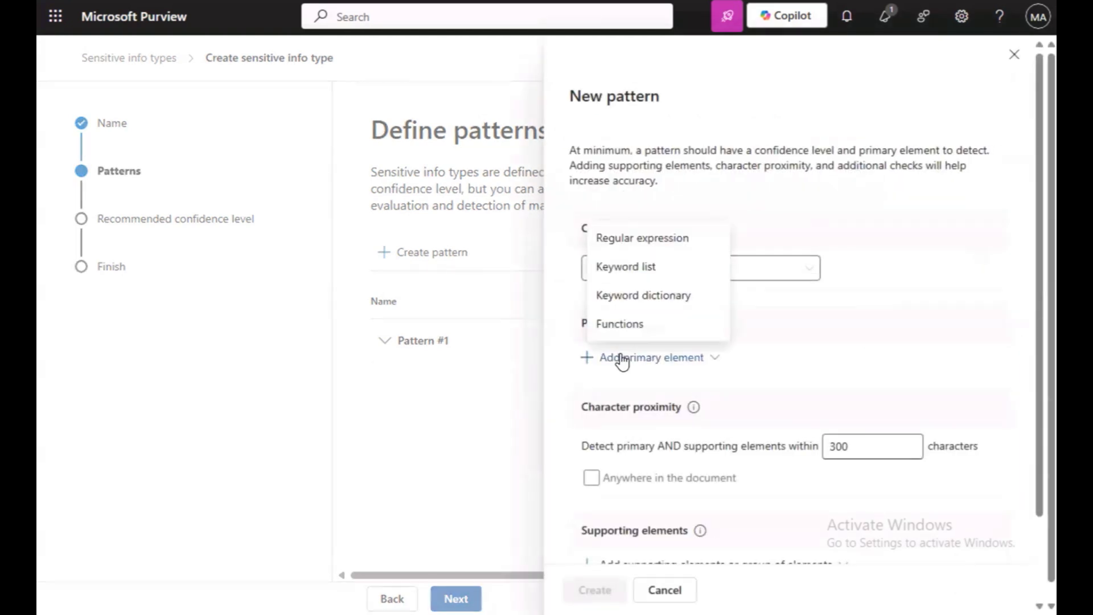
click(638, 237)
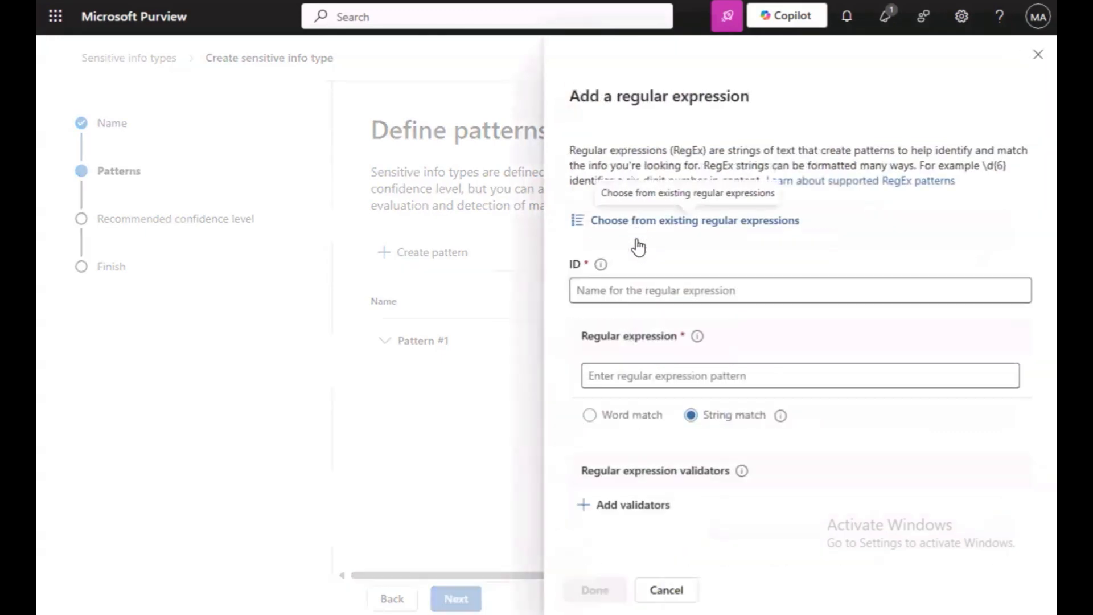
click(657, 283)
text(Ghana Card)
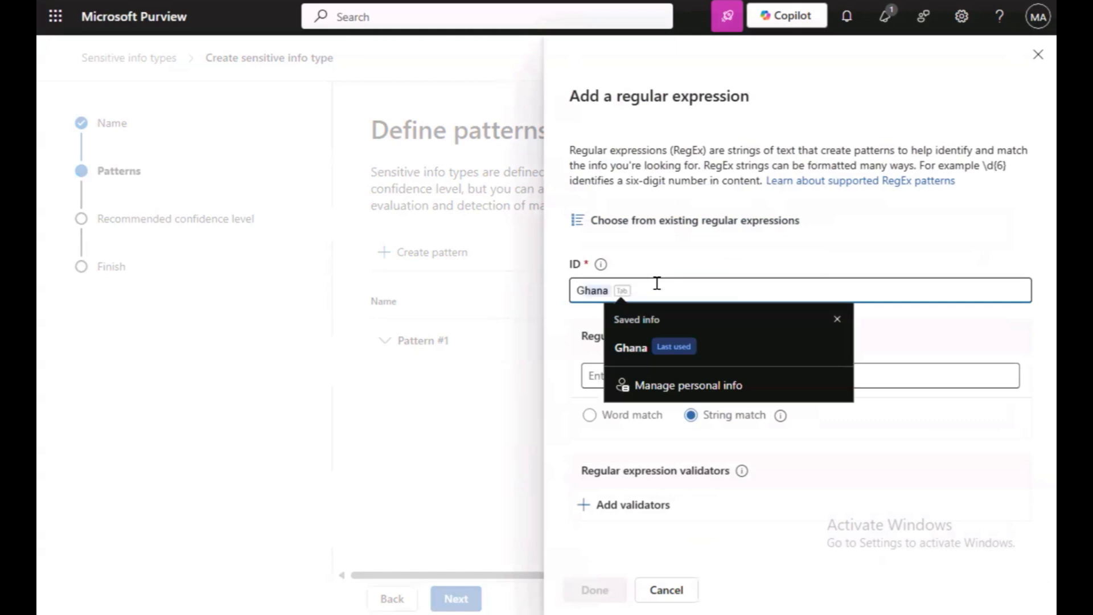
click(909, 366)
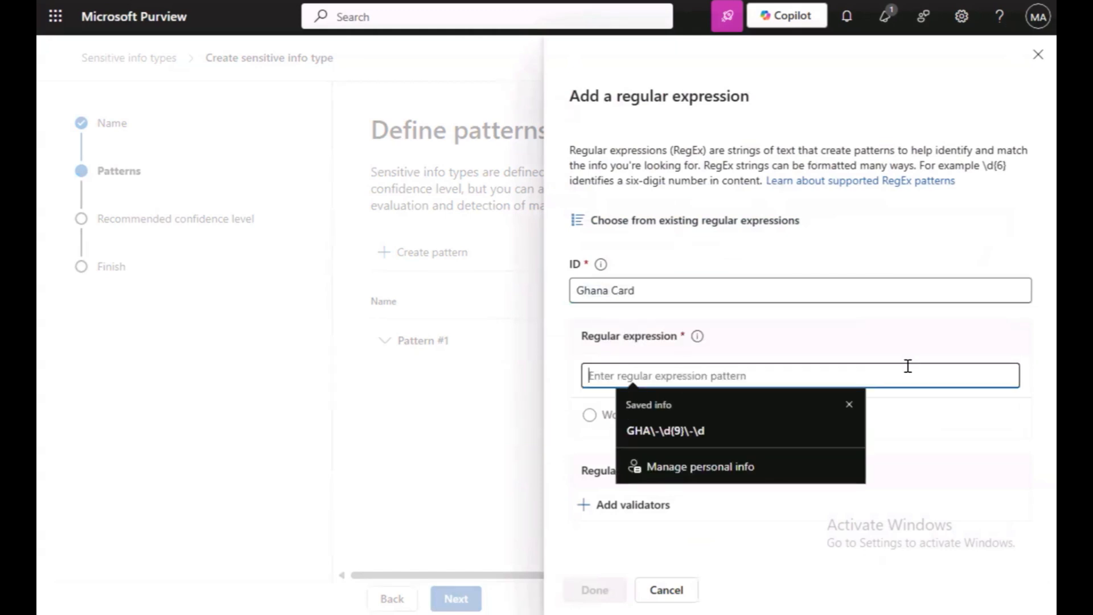
click(686, 421)
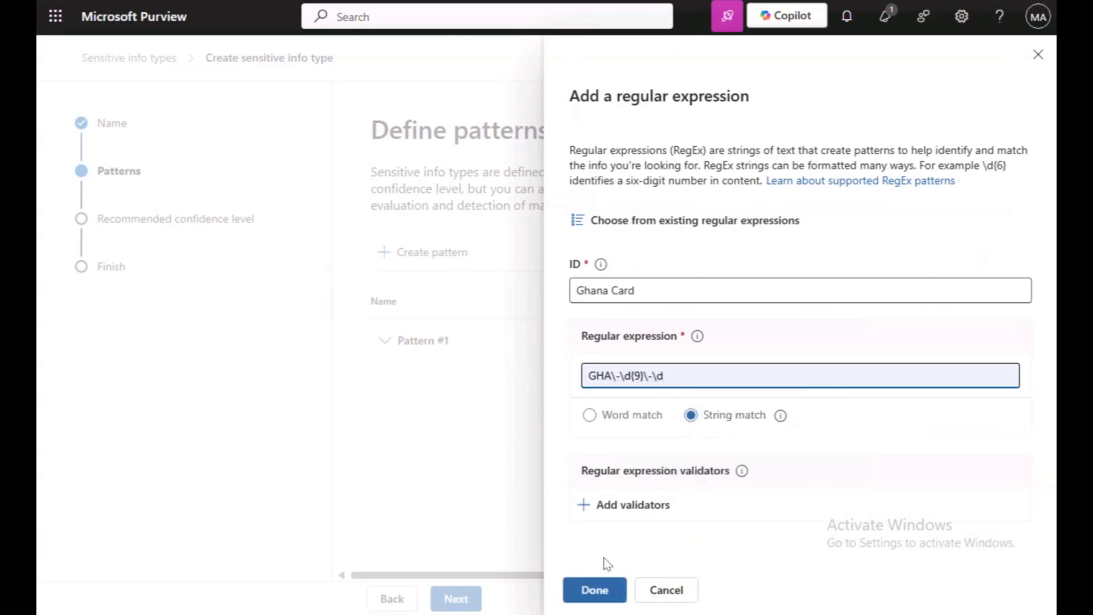
click(590, 594)
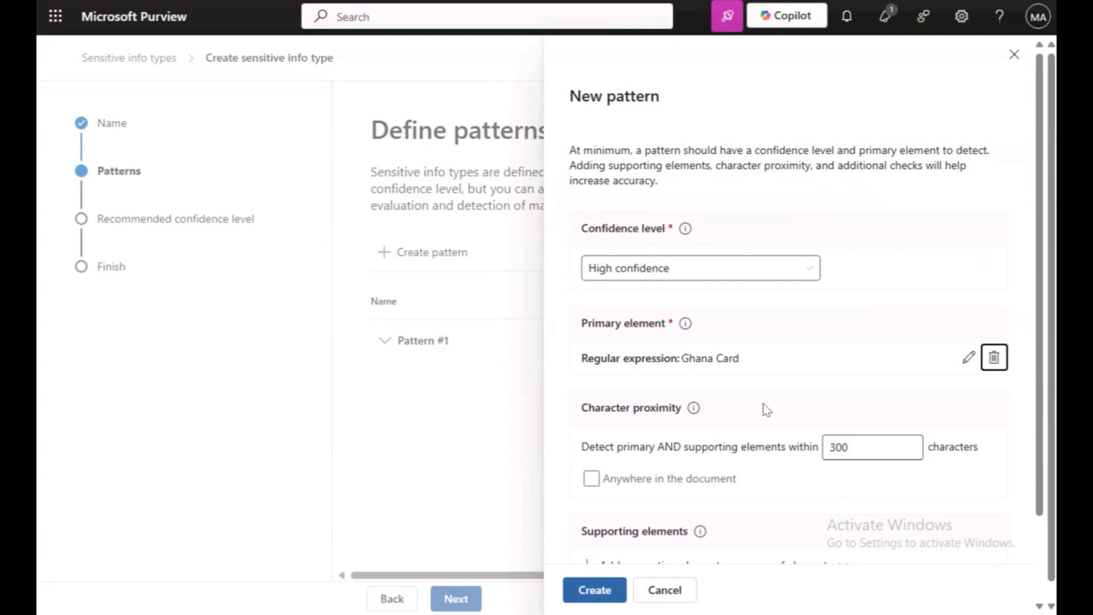
Step: Set the second pattern's confidence level to Low confidence and create the pattern
click(796, 277)
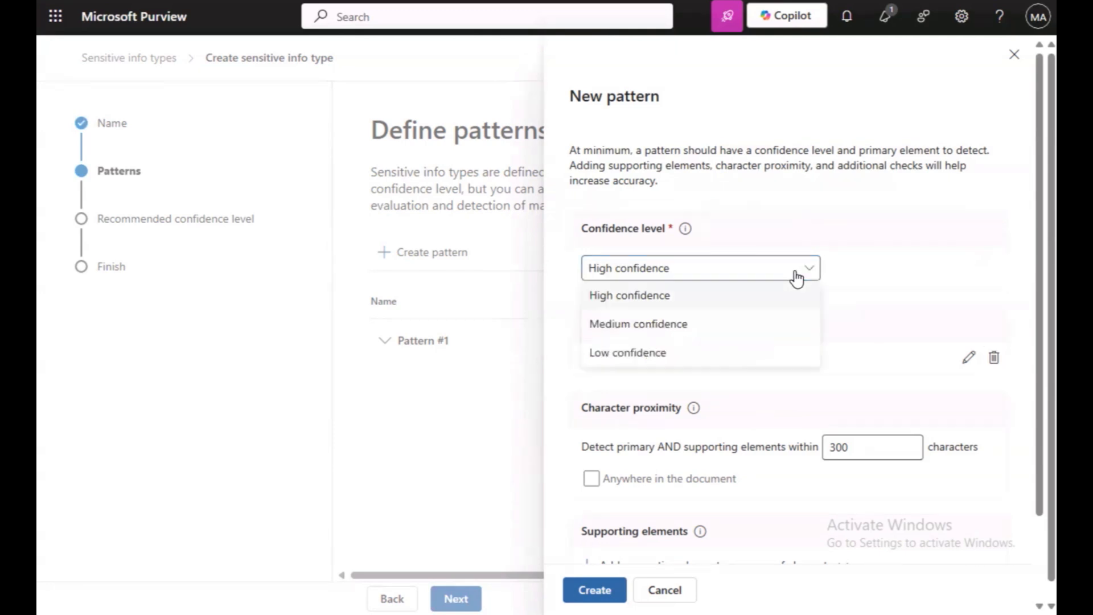
click(696, 352)
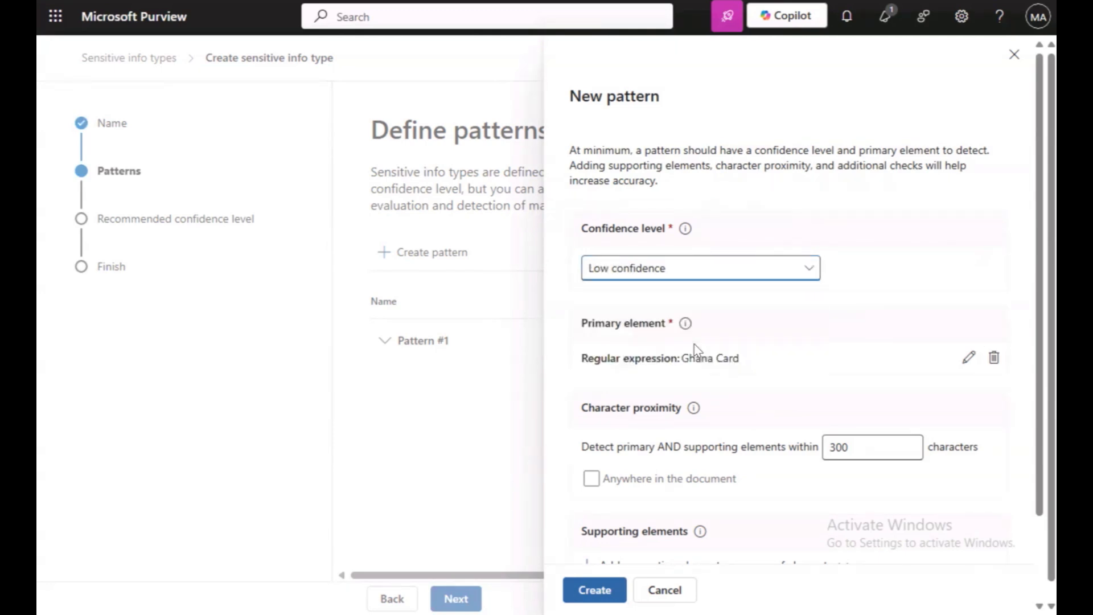
click(595, 590)
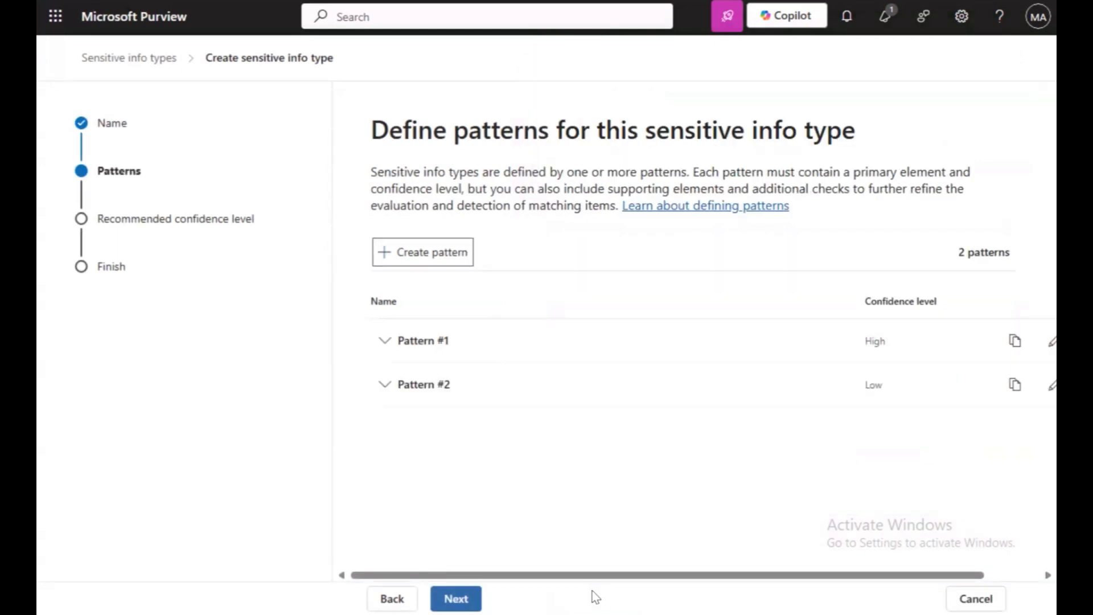
Step: Keep High as the recommended confidence level and finish creating the Ghana Card sensitive info type
click(467, 598)
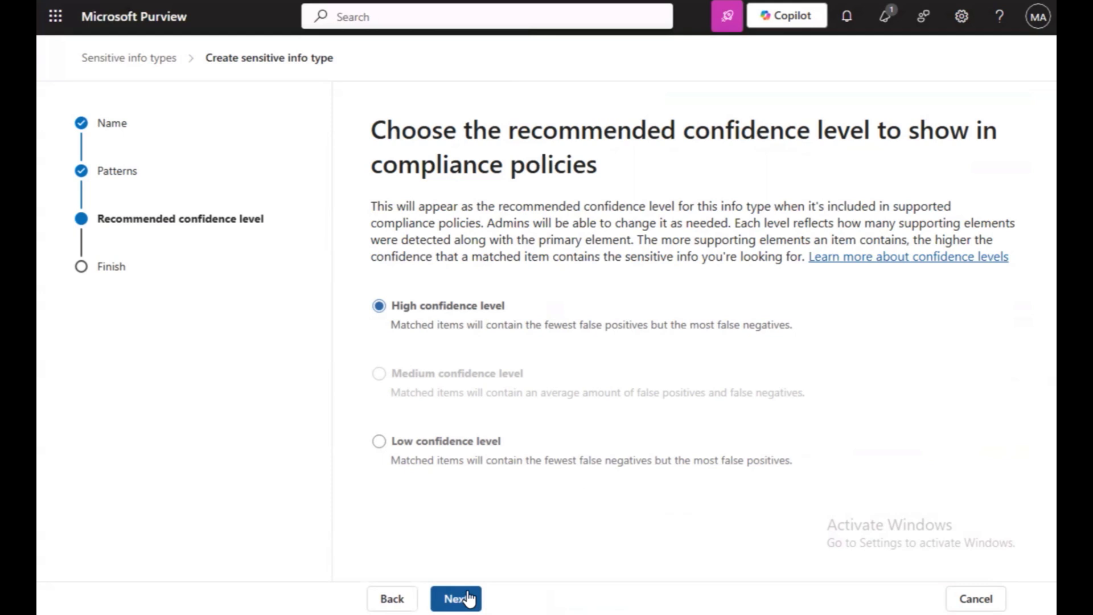
click(468, 599)
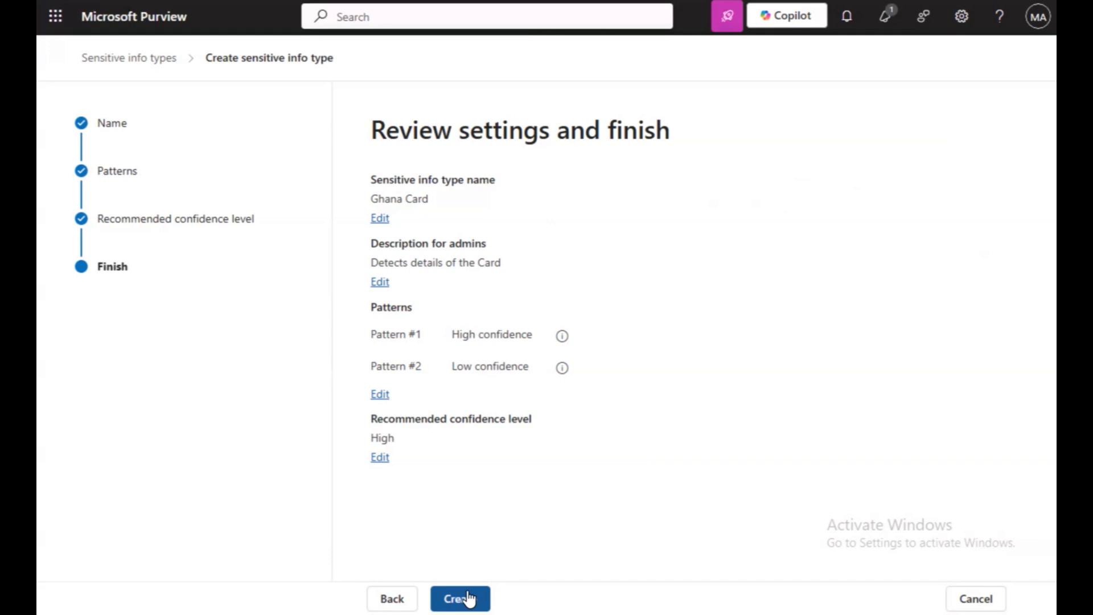
click(468, 598)
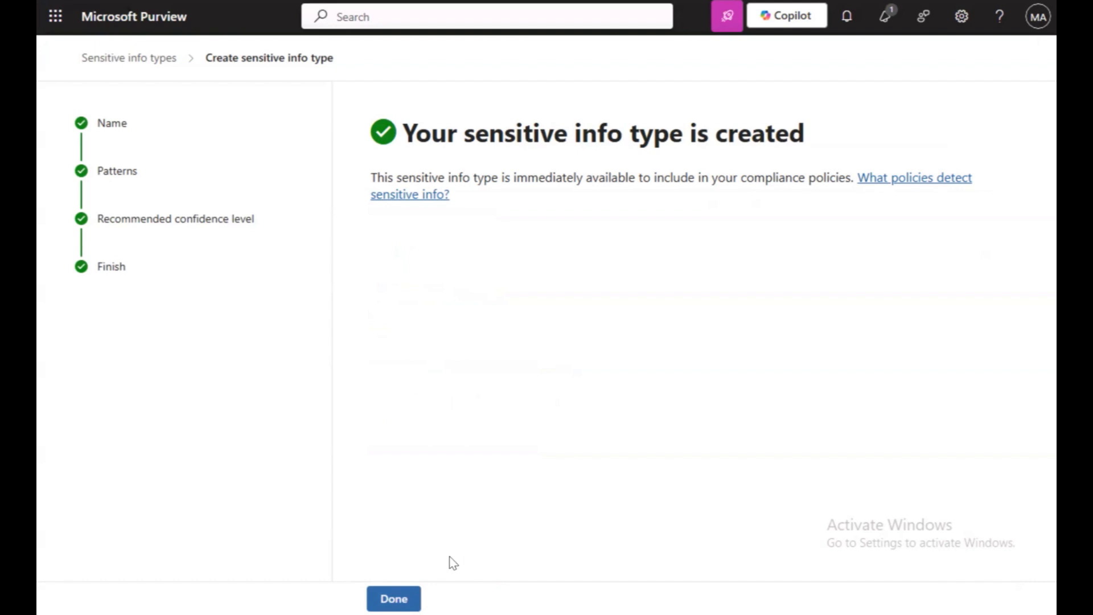
click(393, 599)
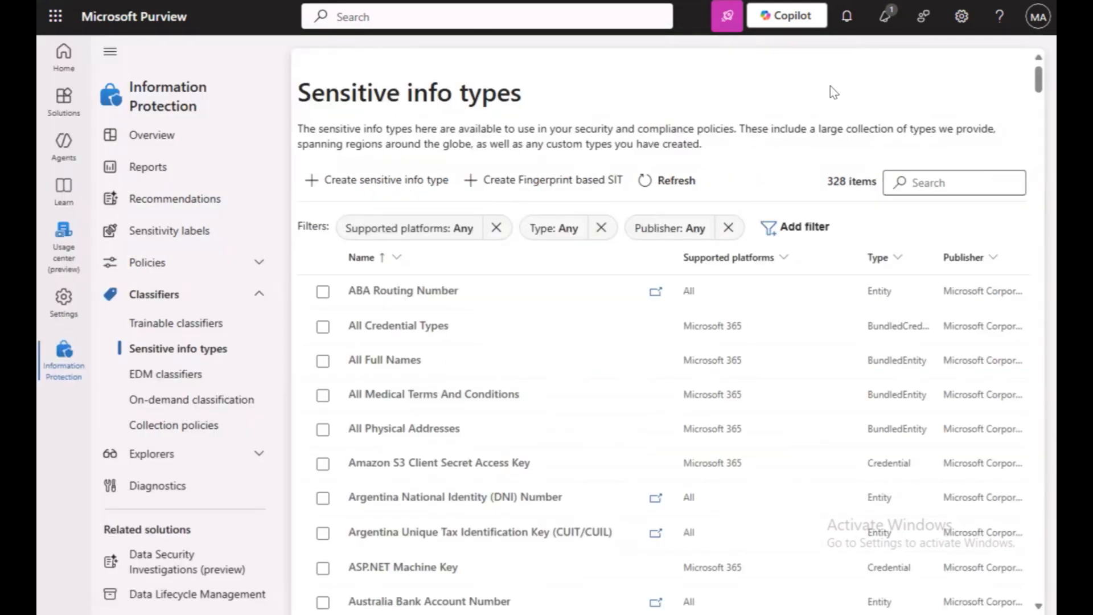
Step: Search the sensitive info types for "Ghana Card" and open the matching entry
click(930, 181)
text(Ghana )
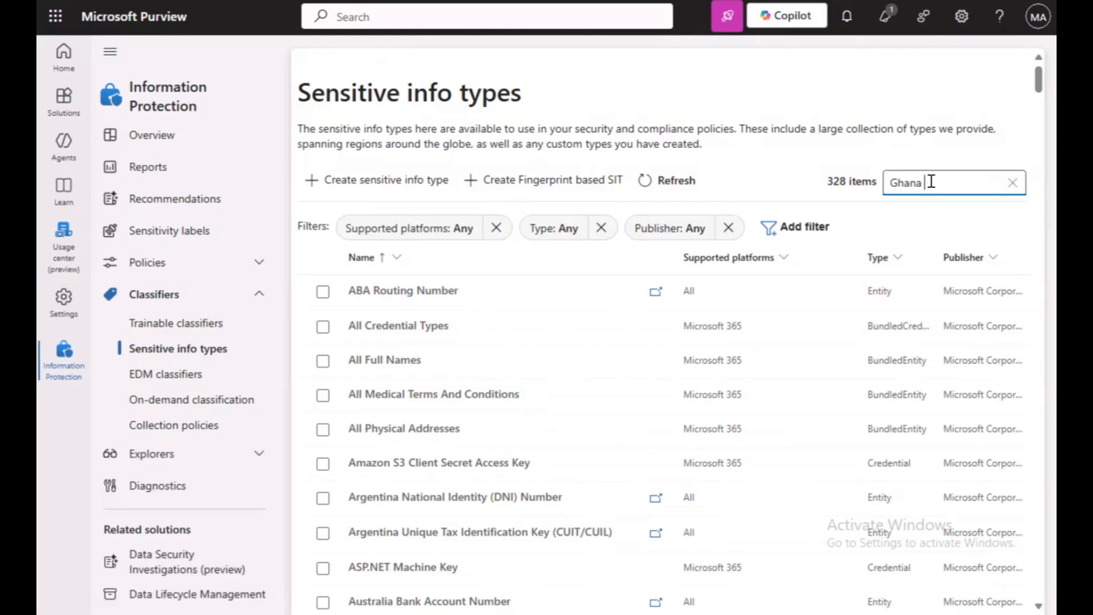
text(Card)
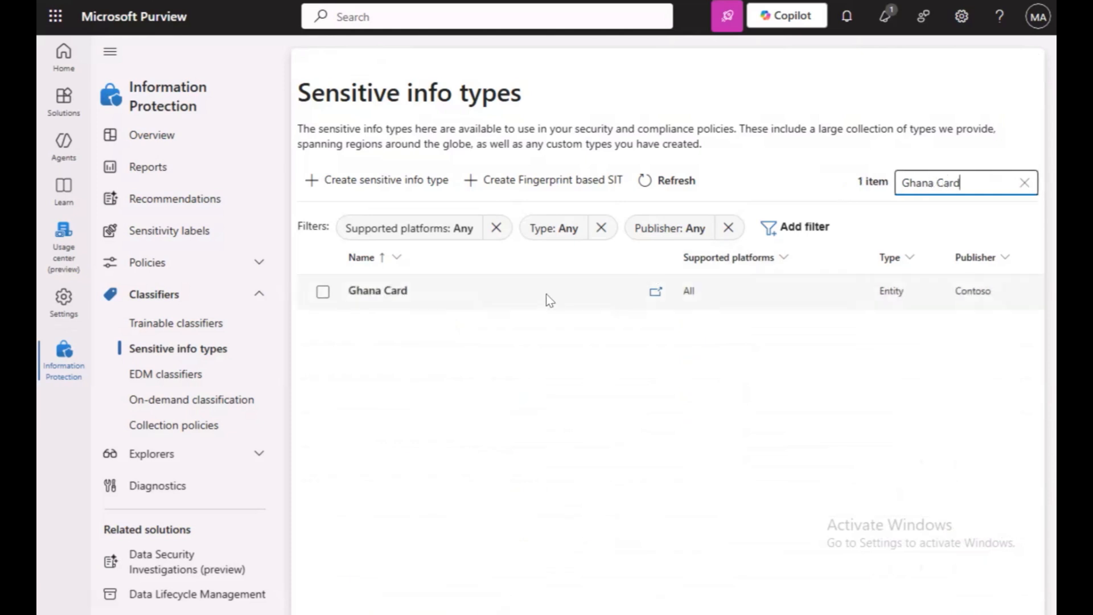
click(402, 294)
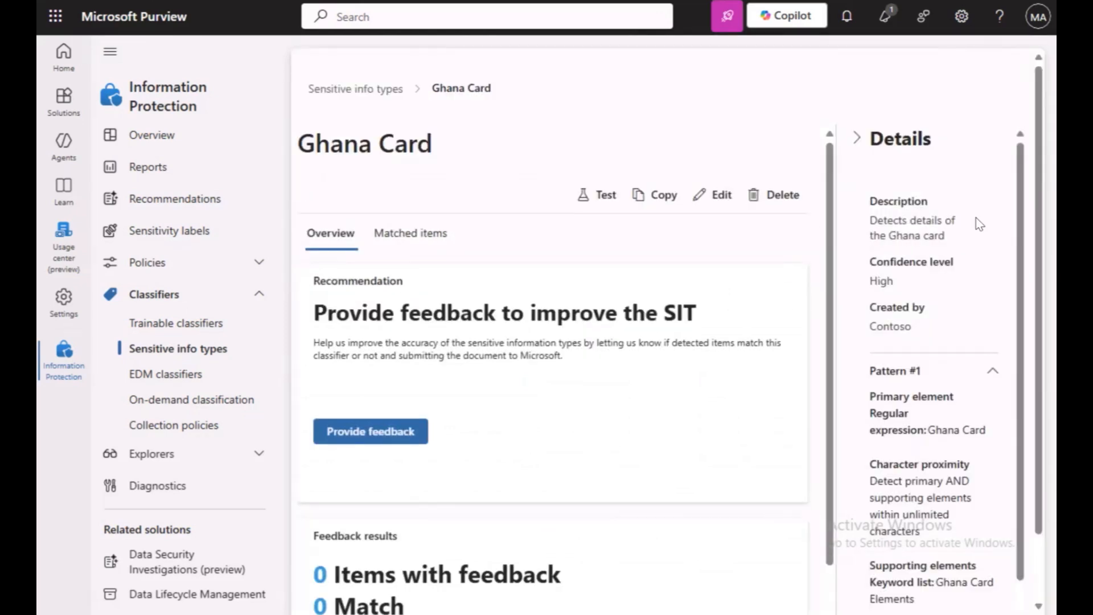
Step: Review the Ghana Card type's description, confidence level and pattern details, and open its test function
drag(878, 201, 883, 201)
drag(927, 276, 927, 276)
scroll(925, 275, down, 2)
scroll(925, 275, down, 1)
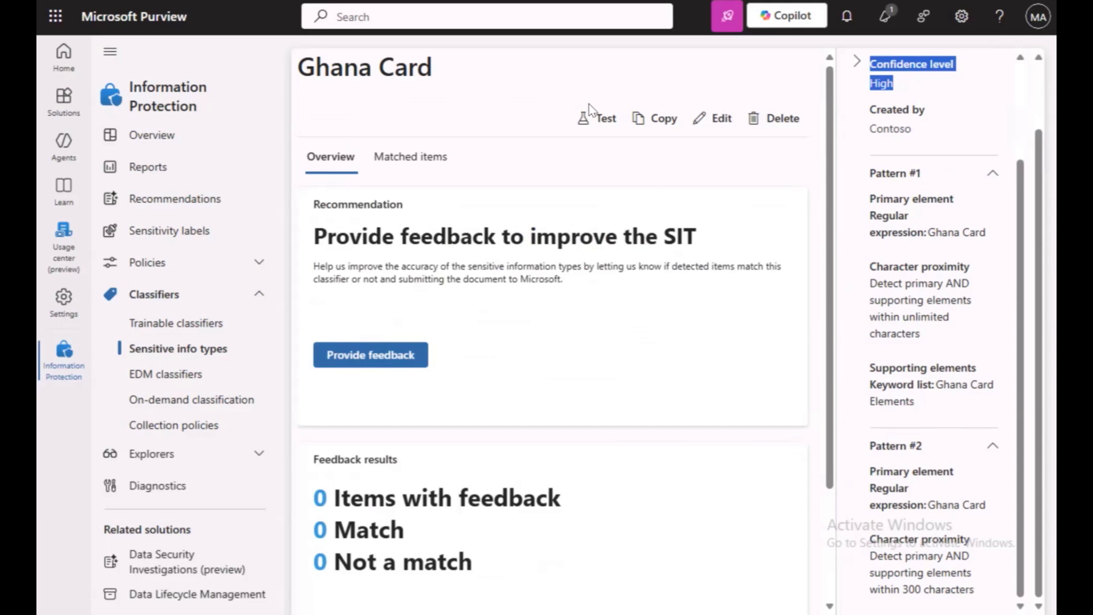
click(598, 120)
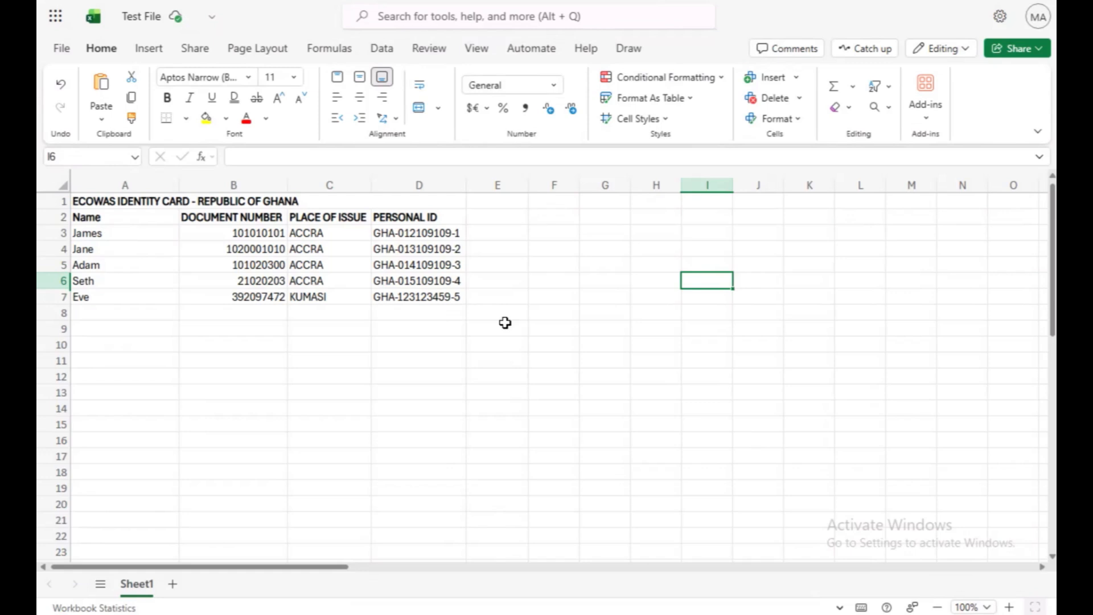
Step: Examine the name, document number, place of issue and personal ID columns of the Test File workbook in Excel
click(107, 219)
click(251, 217)
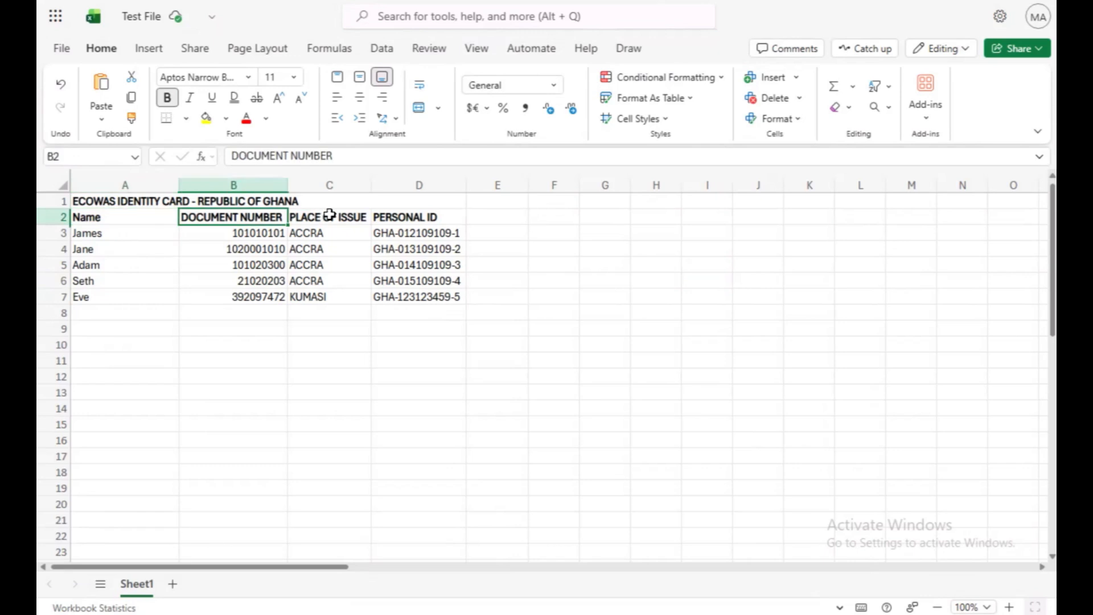
click(329, 217)
click(325, 263)
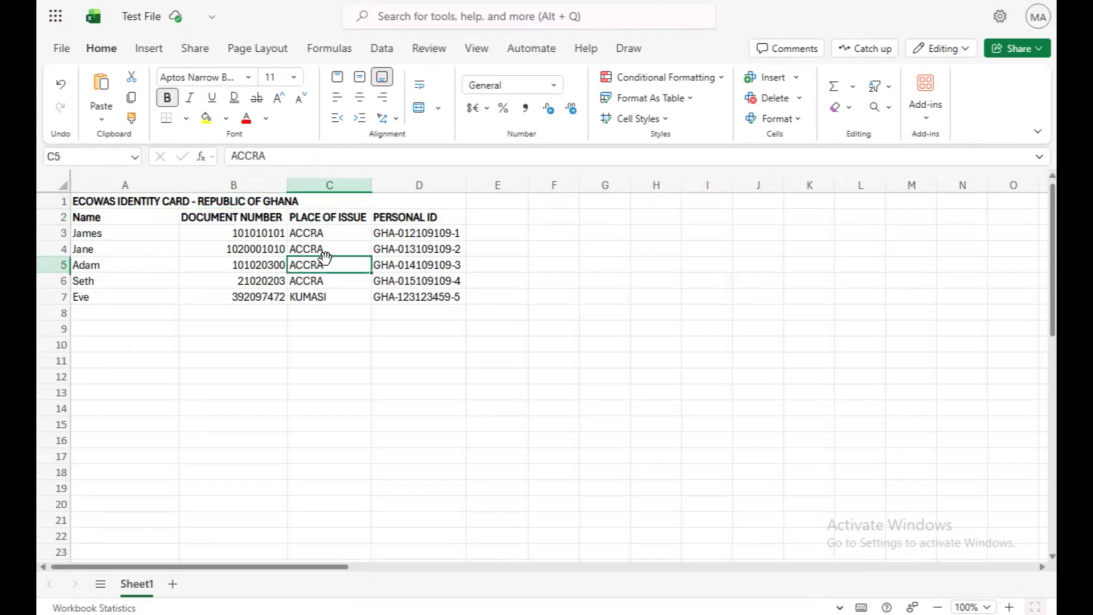
click(322, 297)
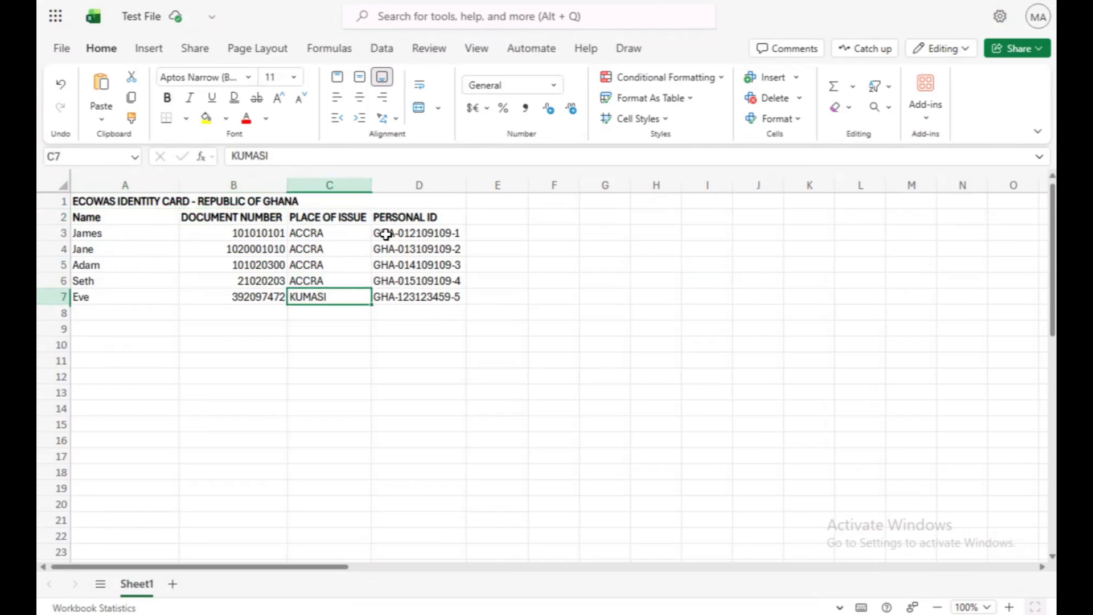
drag(386, 233, 414, 270)
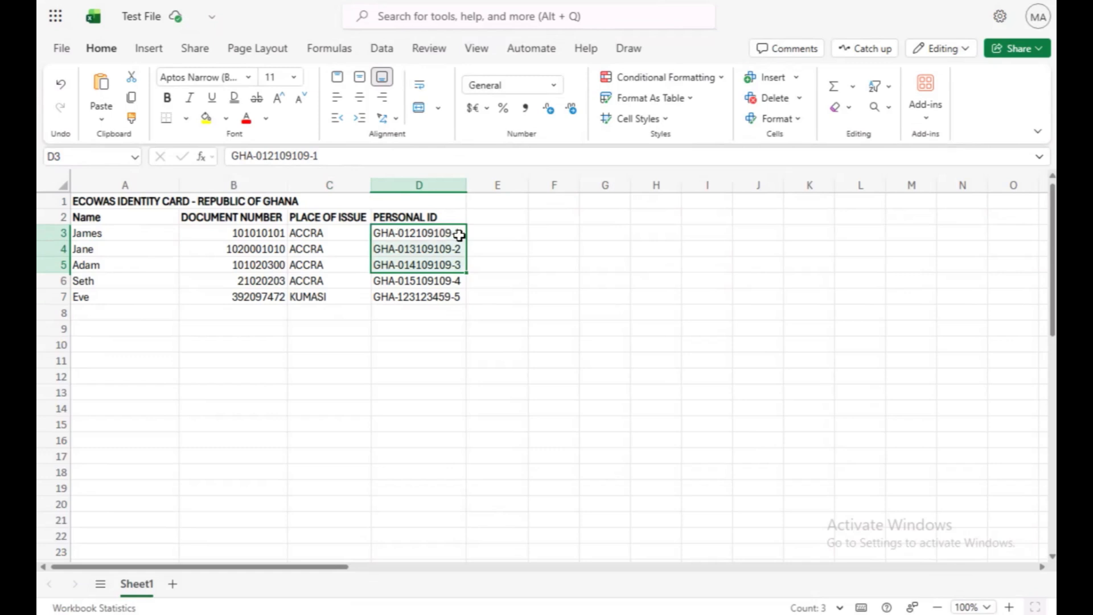
click(498, 235)
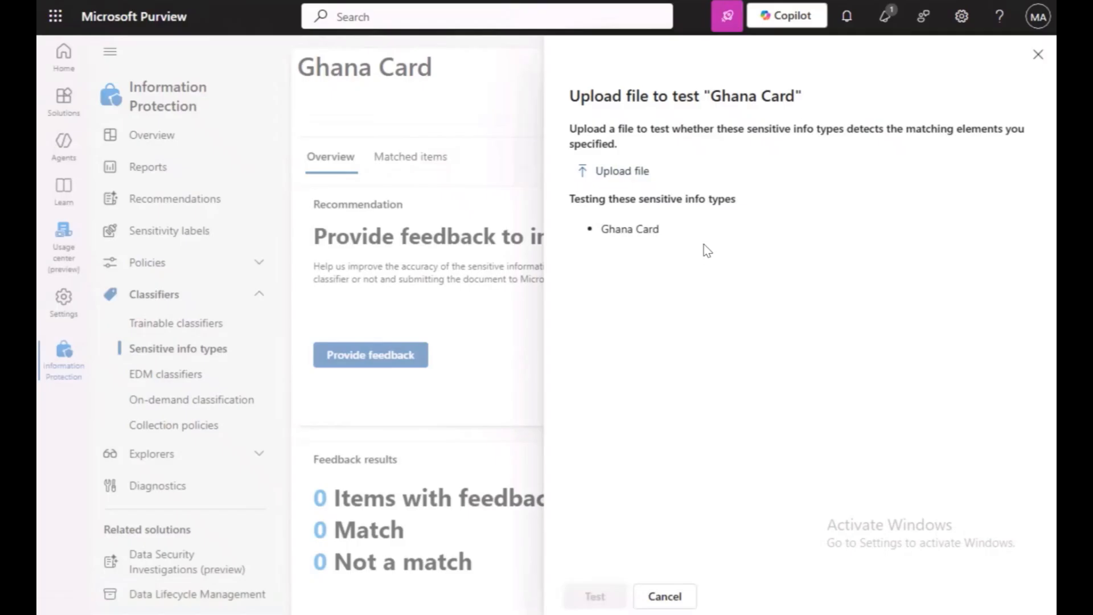
Step: In Microsoft Purview, upload Test File.xlsx from Downloads and run the Ghana Card test on it
click(608, 172)
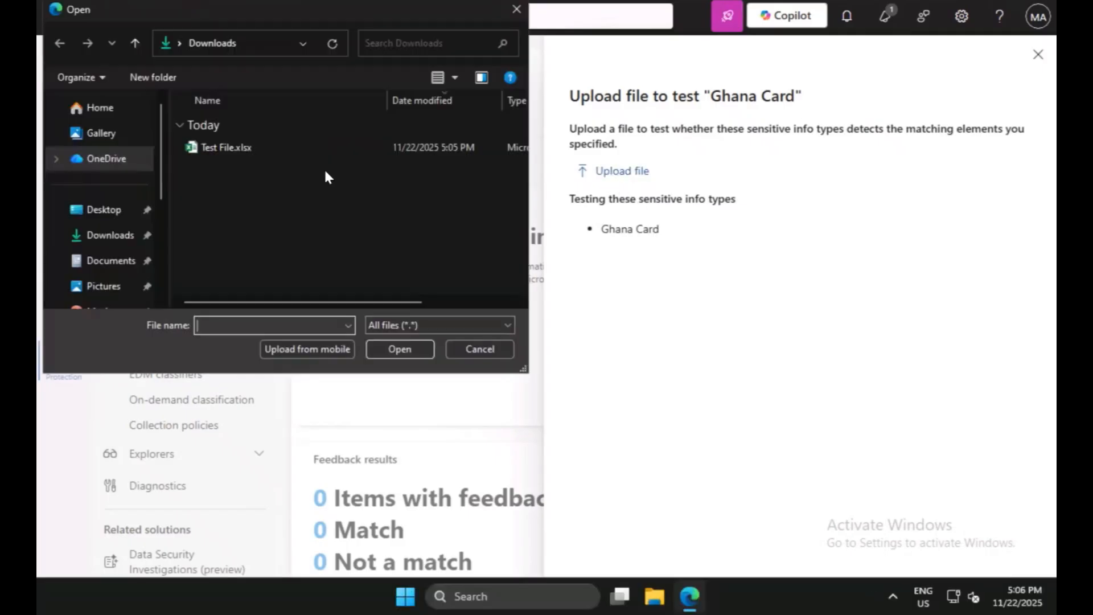
click(277, 151)
double_click(277, 151)
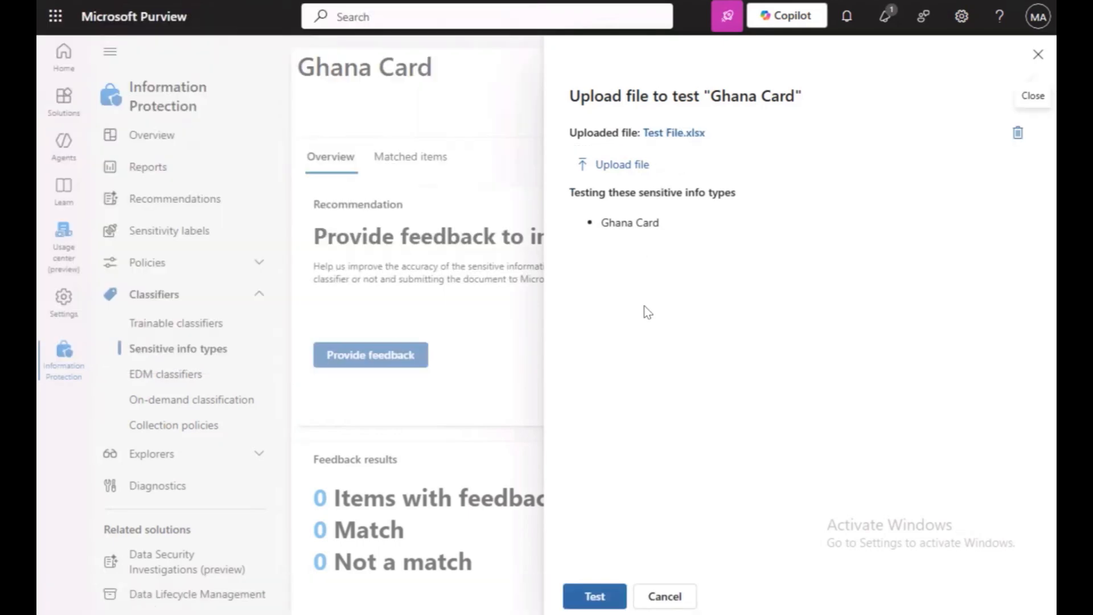
click(587, 596)
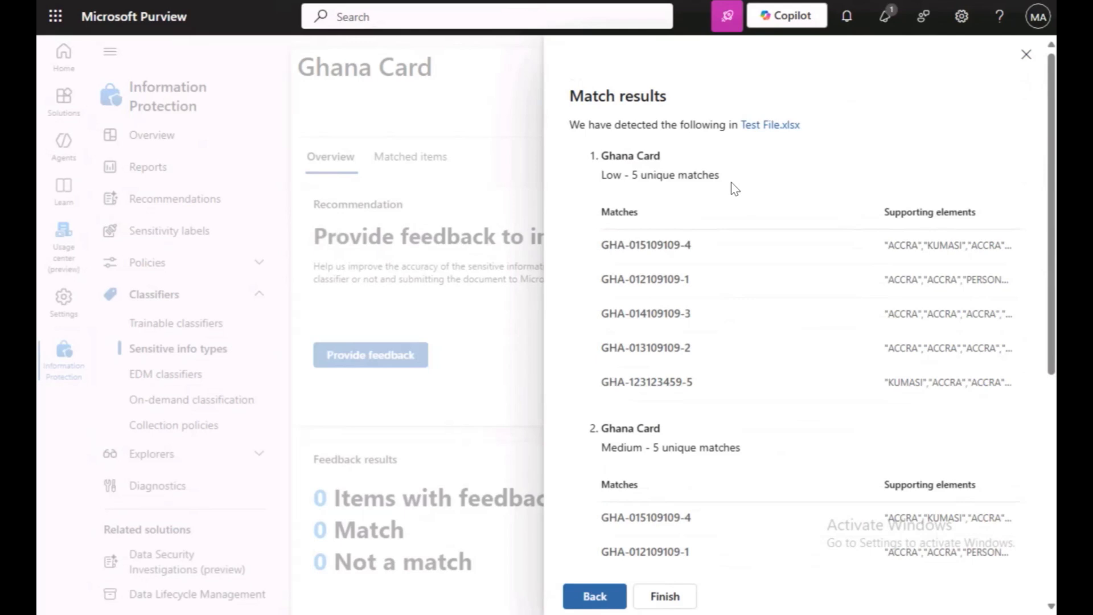
Step: Review the low, medium and high confidence match results, then finish and close the Ghana Card test
scroll(766, 298, down, 4)
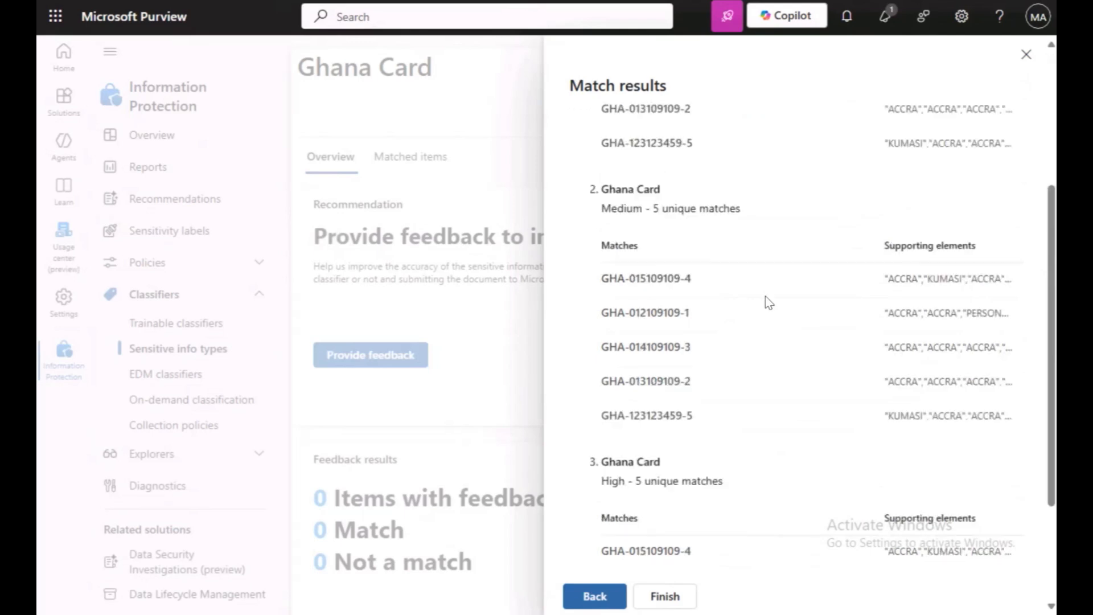
scroll(765, 296, down, 3)
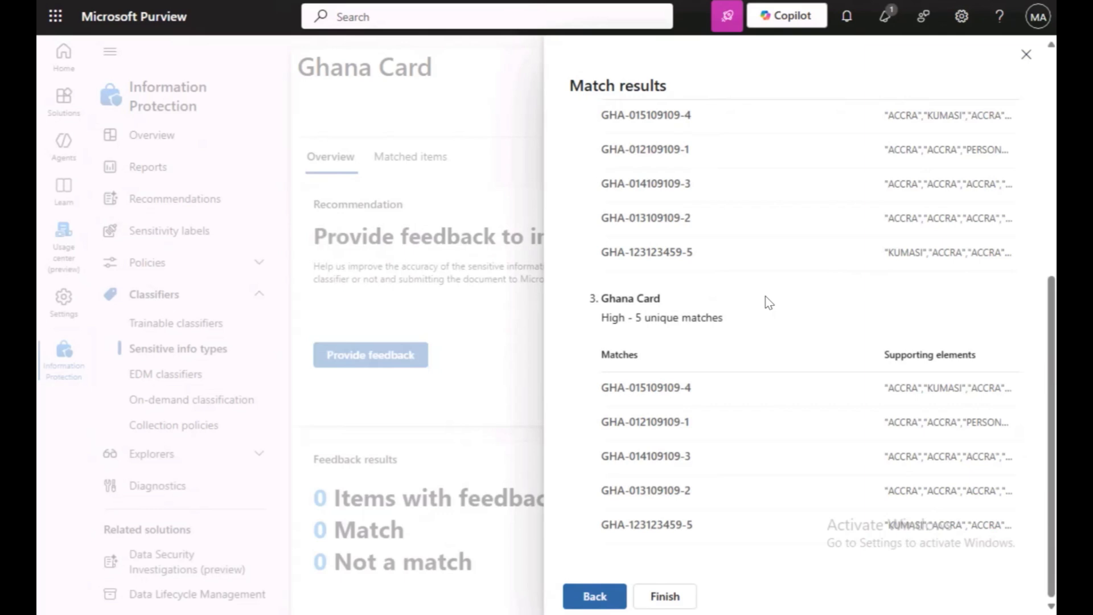
click(674, 598)
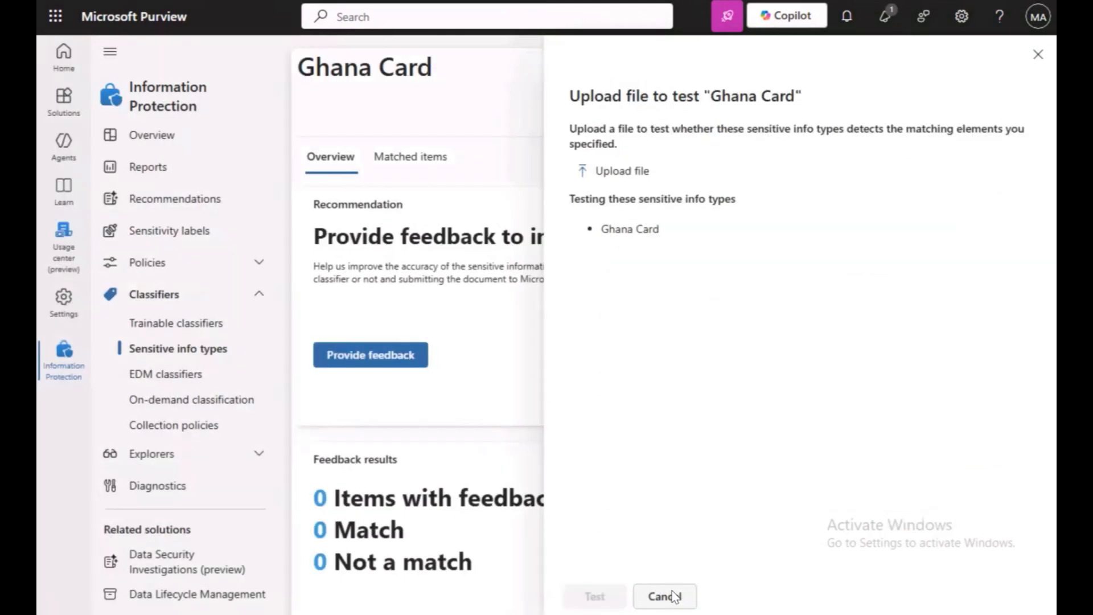
click(674, 596)
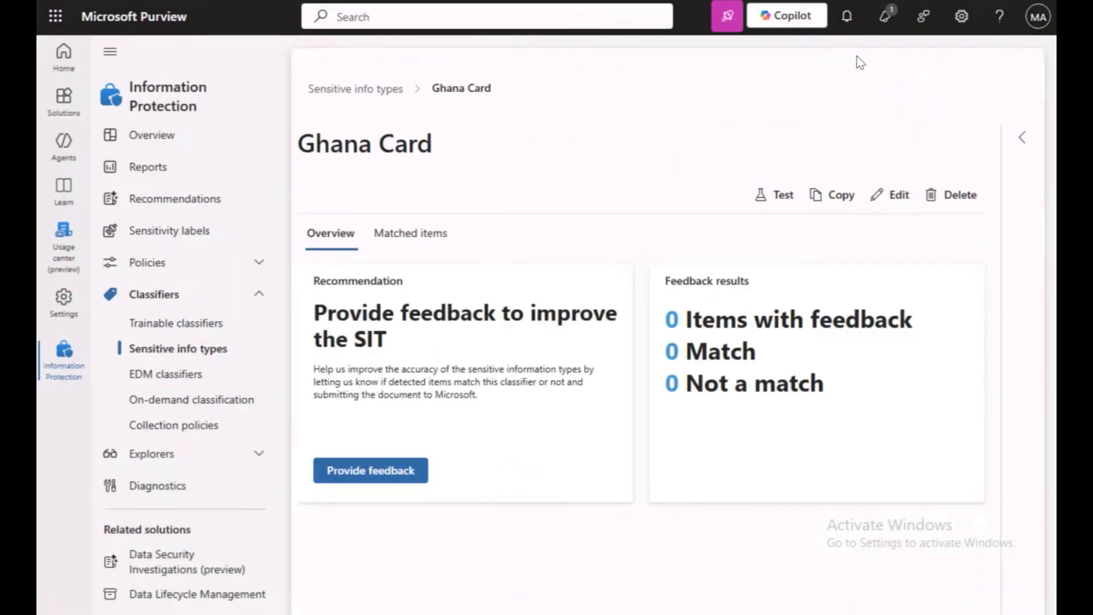